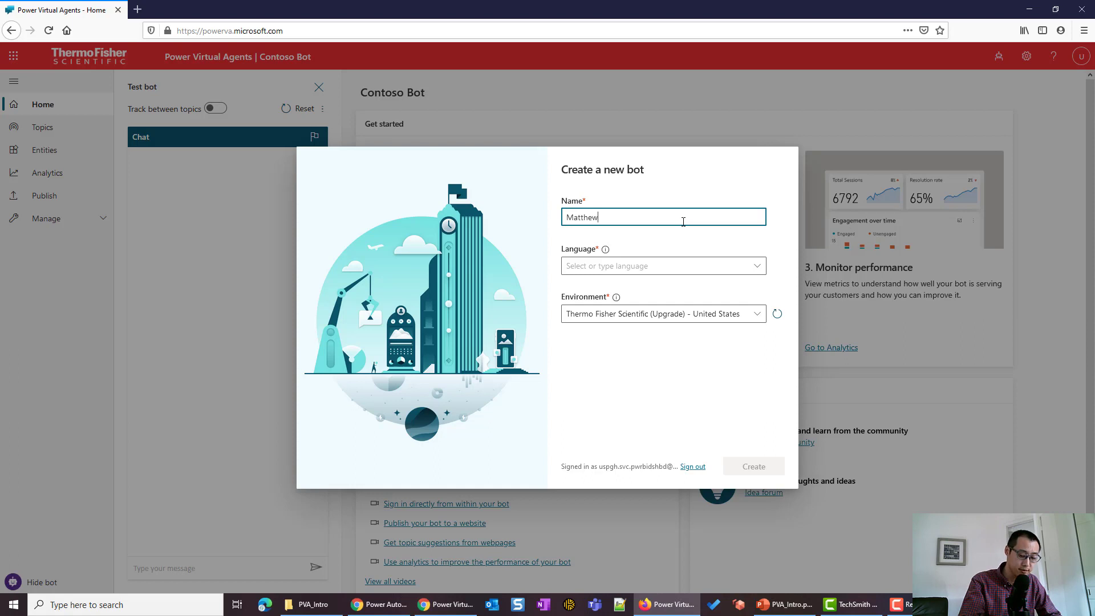
- Create a bot named with the owner's first name in possessive form plus "OOO Bot", using English (US) as its language
{"action": "type", "text": "OOO B"}
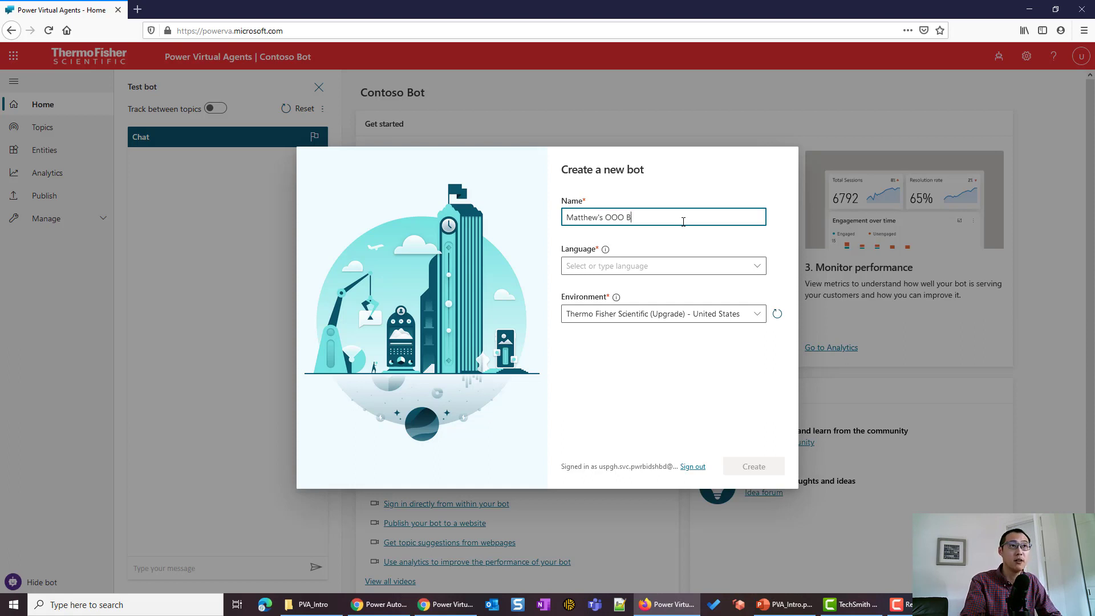
{"action": "type", "text": "ot"}
{"action": "left_click", "coordinate": [684, 265]}
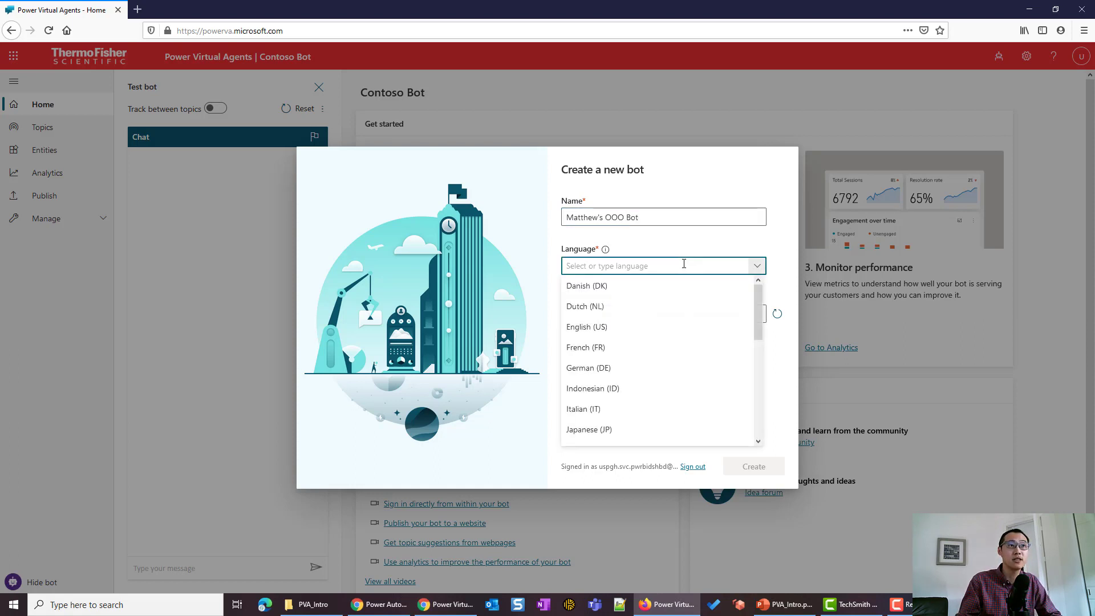
{"action": "left_click", "coordinate": [652, 329]}
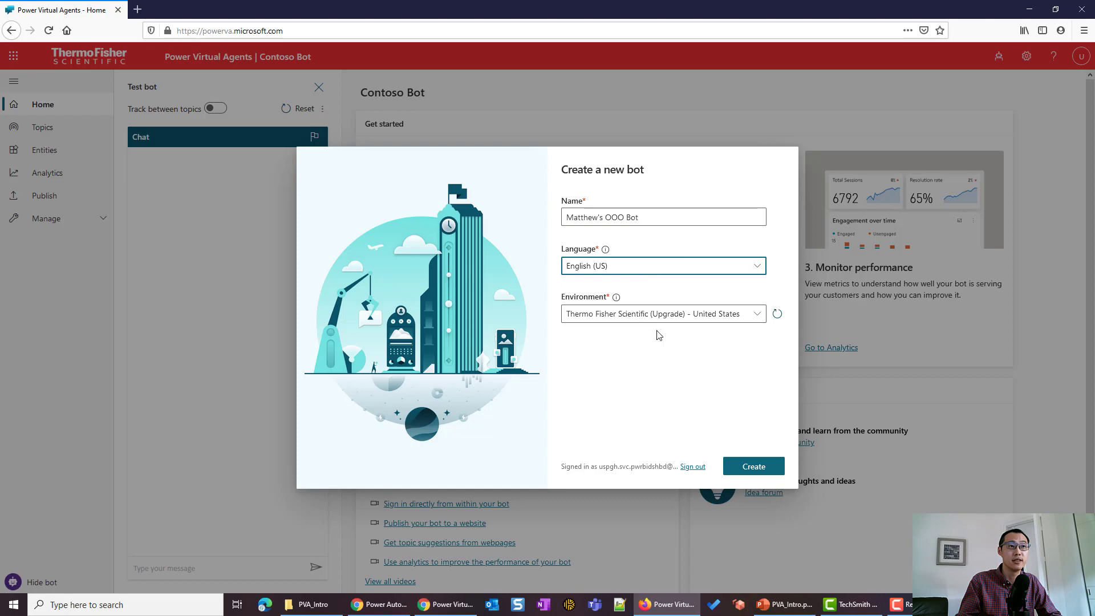
{"action": "left_click", "coordinate": [762, 470]}
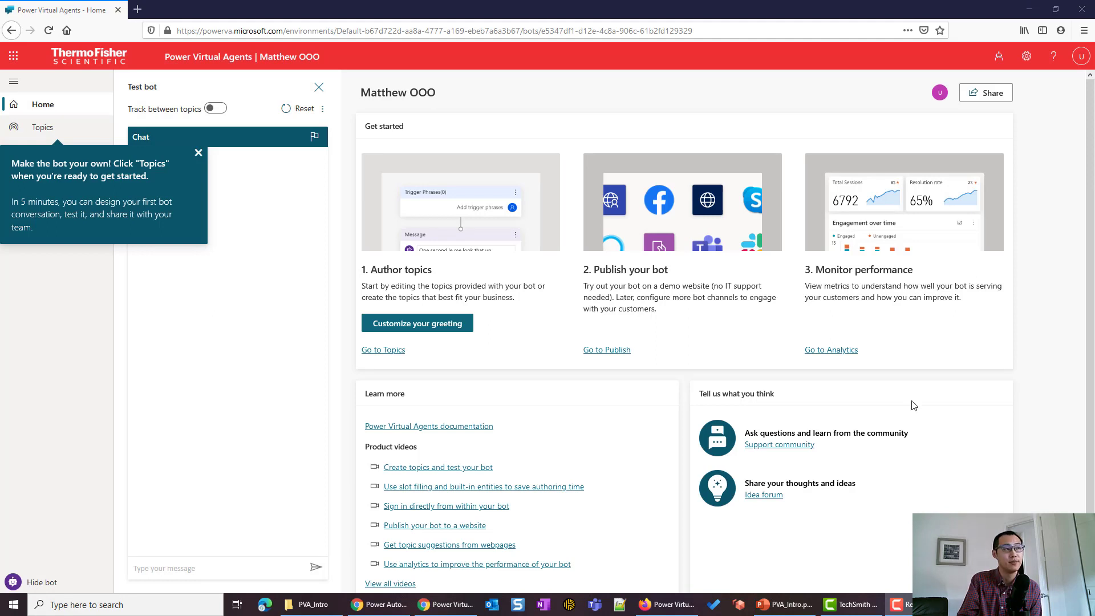
- Dismiss the introductory tip about Topics and look over the new bot's home page
{"action": "left_click", "coordinate": [198, 155]}
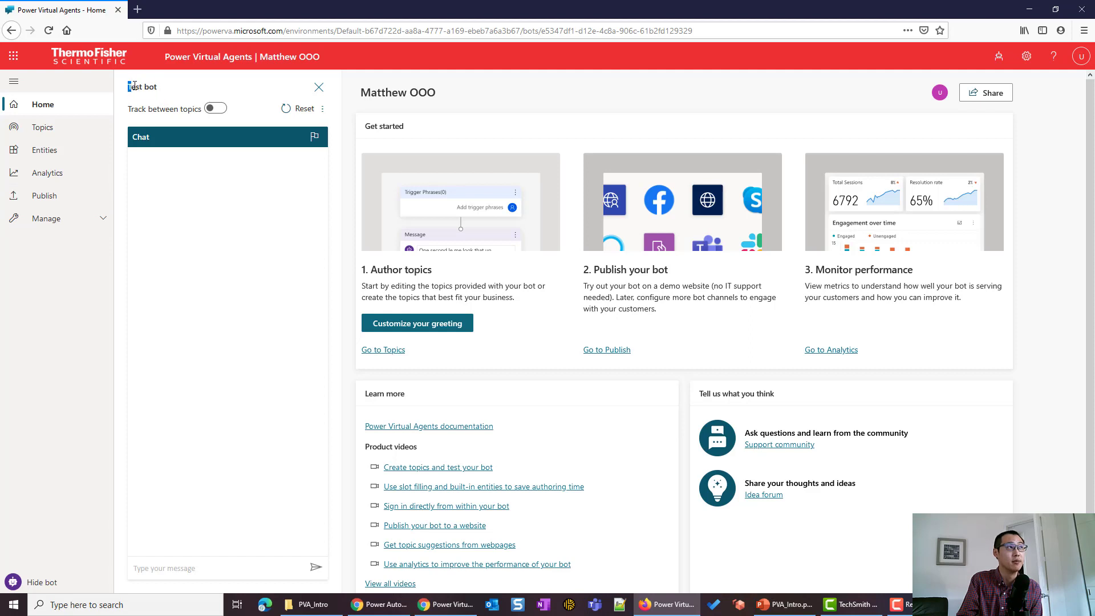
{"action": "left_click_drag", "start_coordinate": [128, 87], "coordinate": [156, 84]}
{"action": "left_click", "coordinate": [159, 86]}
{"action": "scroll", "coordinate": [439, 464], "scroll_direction": "down", "scroll_amount": 1}
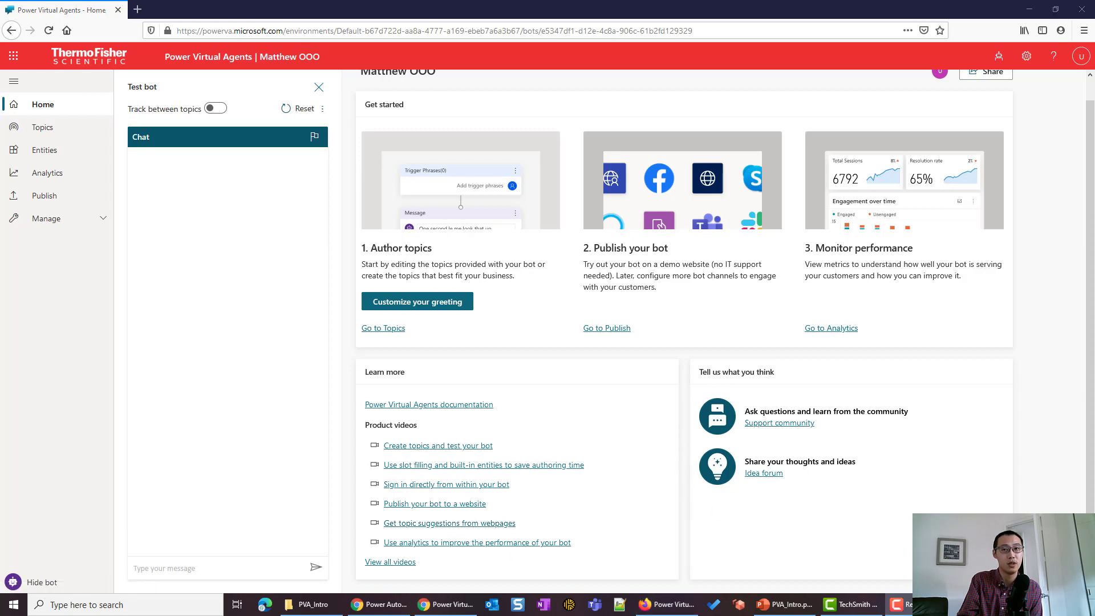
- Create a new topic named "Payment Methods" with the description "Tell people payment methods we accept"
{"action": "left_click", "coordinate": [76, 134]}
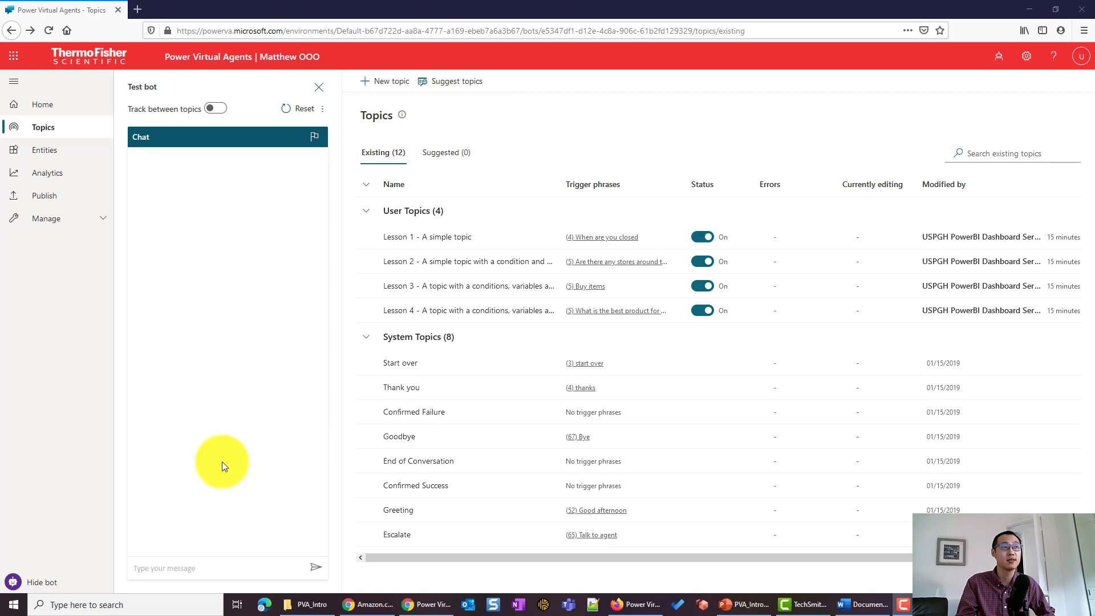
{"action": "left_click", "coordinate": [379, 86]}
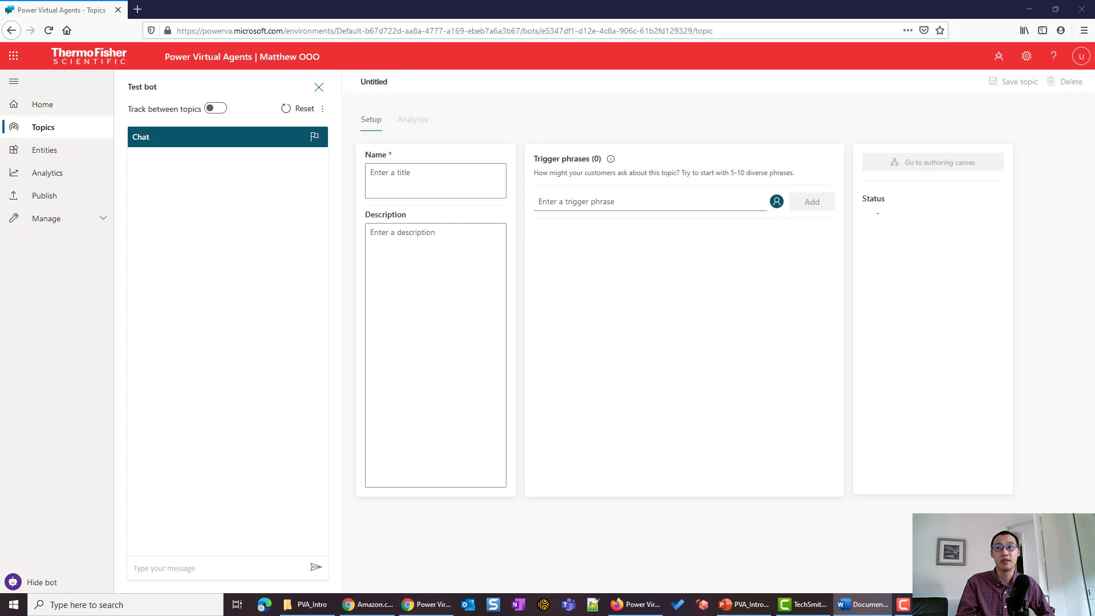
{"action": "right_click", "coordinate": [429, 183]}
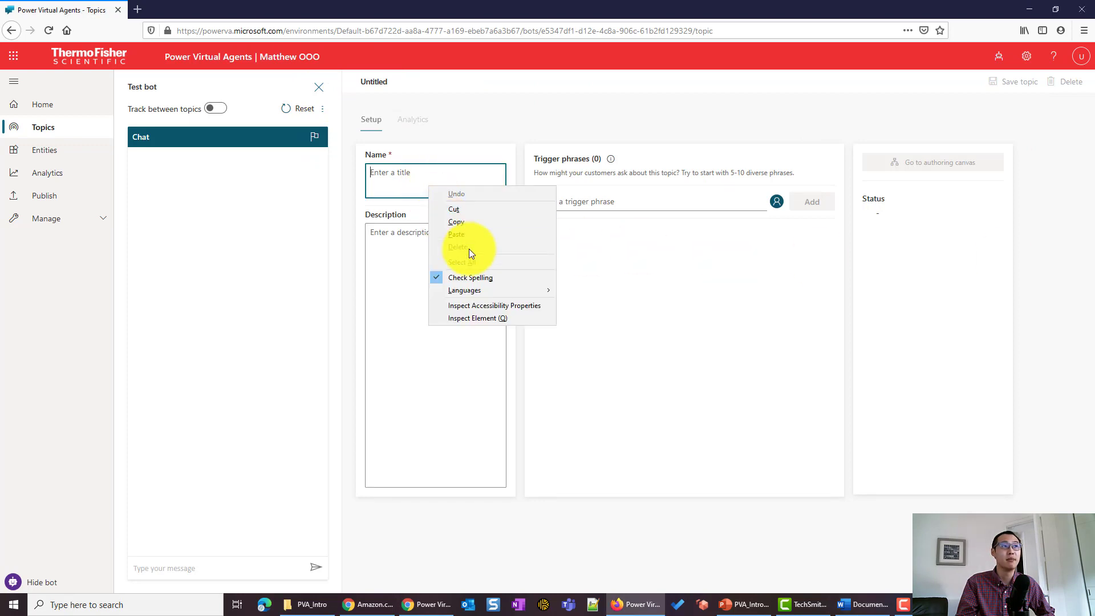
{"action": "left_click", "coordinate": [471, 235]}
{"action": "left_click", "coordinate": [416, 299]}
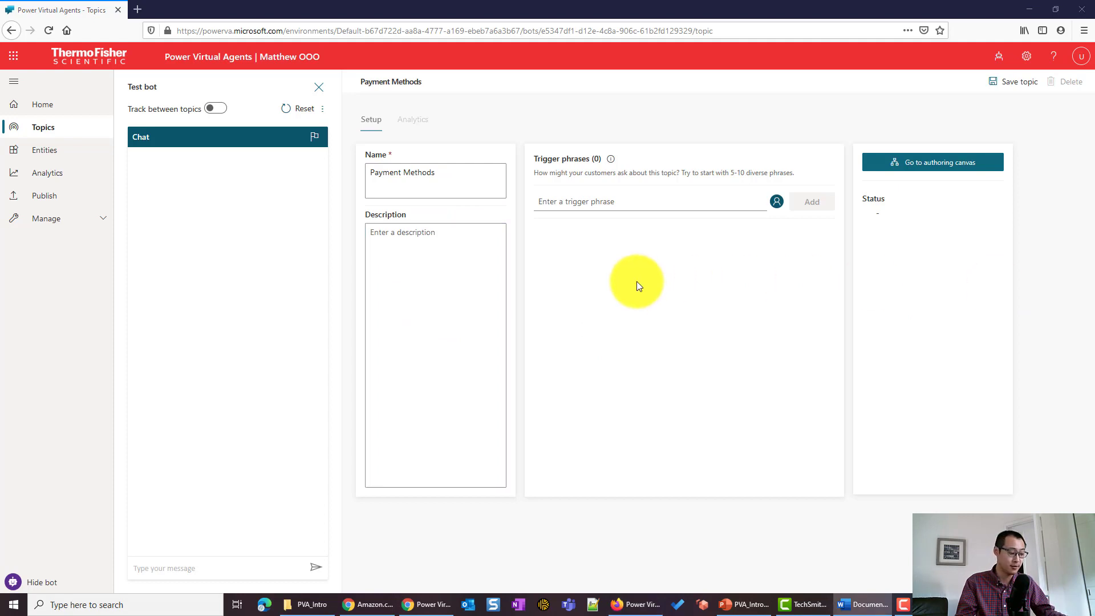
{"action": "left_click", "coordinate": [446, 276]}
{"action": "type", "text": "Tell people payment methods we accept"}
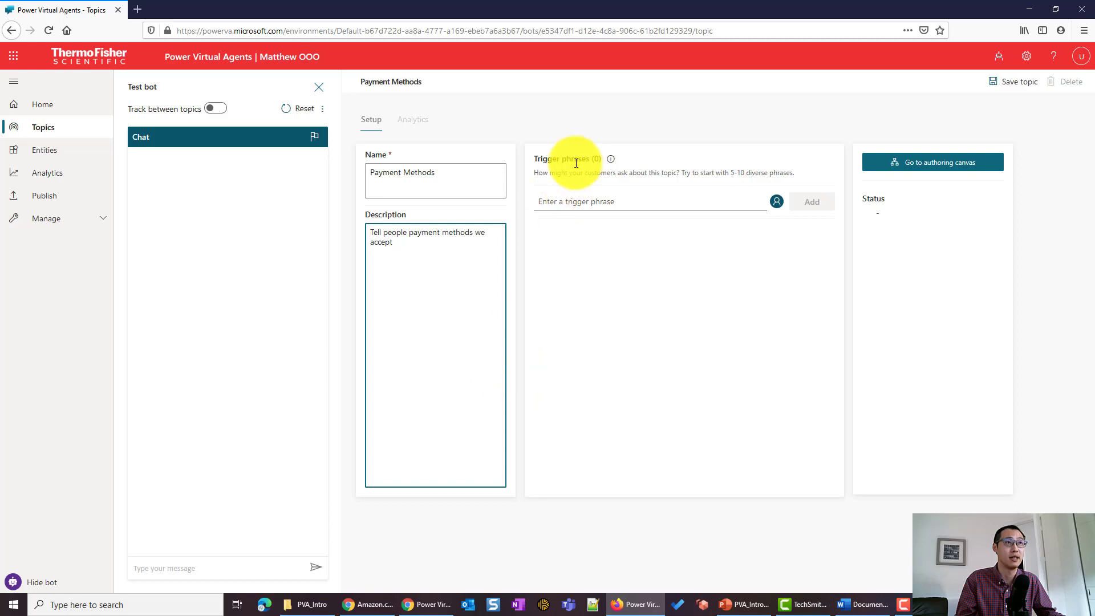
- Copy the topic name "Payment Methods" and add it as the first trigger phrase
{"action": "left_click", "coordinate": [586, 202]}
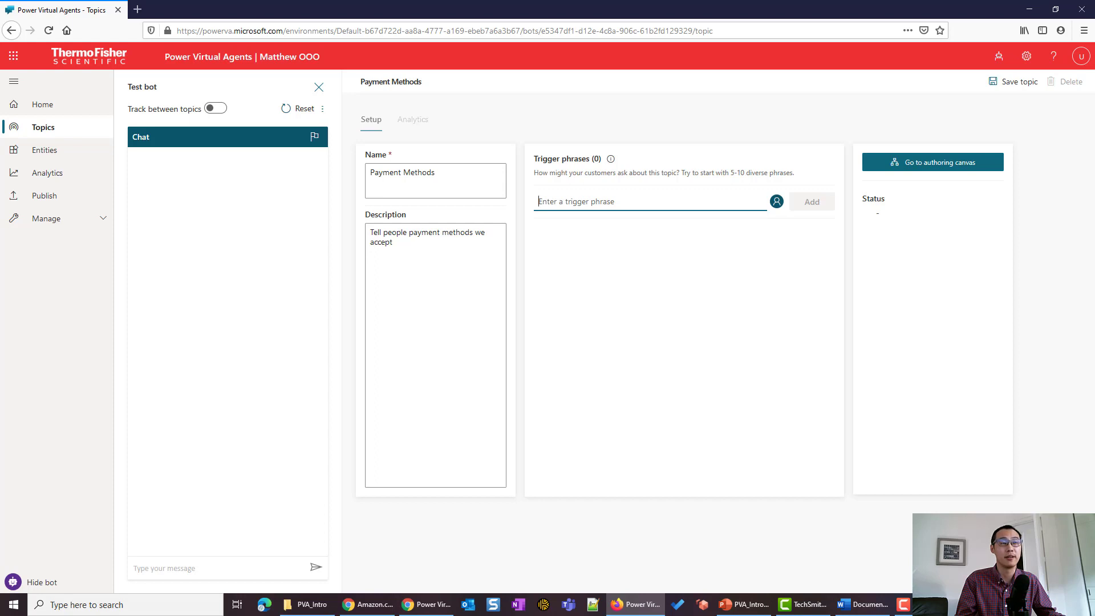
{"action": "left_click", "coordinate": [462, 180]}
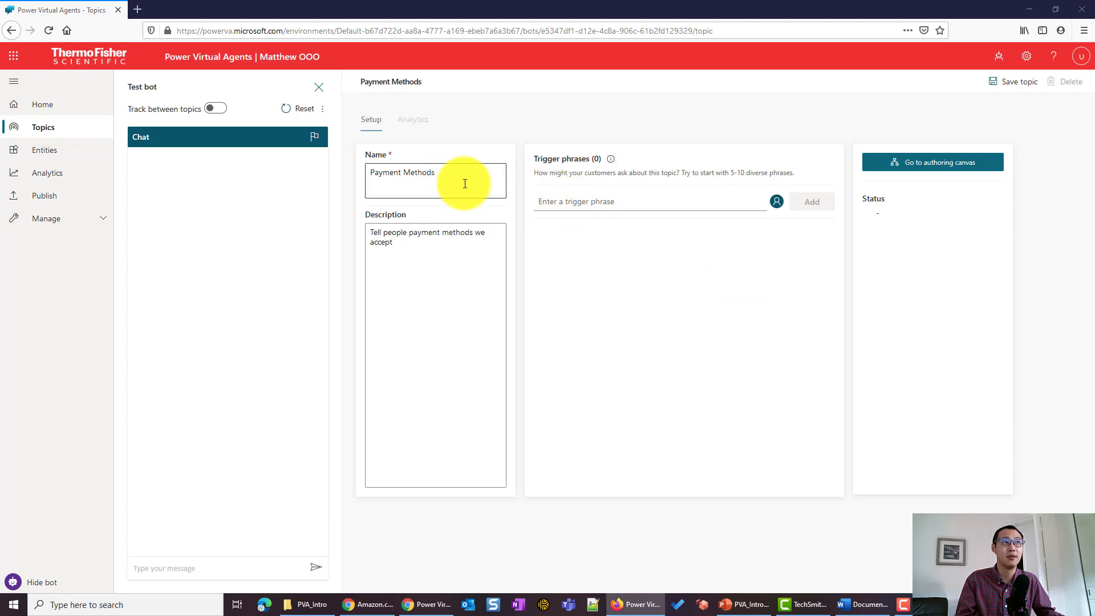
{"action": "key", "text": "ctrl+a"}
{"action": "key", "text": "ctrl+c"}
{"action": "left_click", "coordinate": [628, 200]}
{"action": "key", "text": "ctrl+v"}
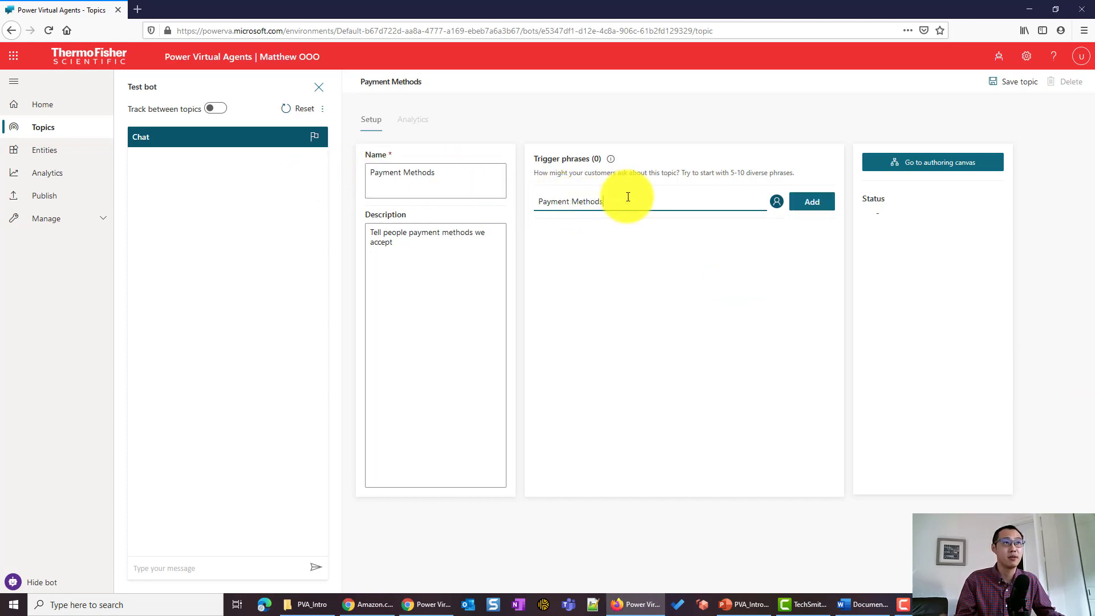
{"action": "key", "text": "Return"}
- Add the trigger phrases "card", "credit card", "cash" and "money" to the topic
{"action": "type", "text": "card"}
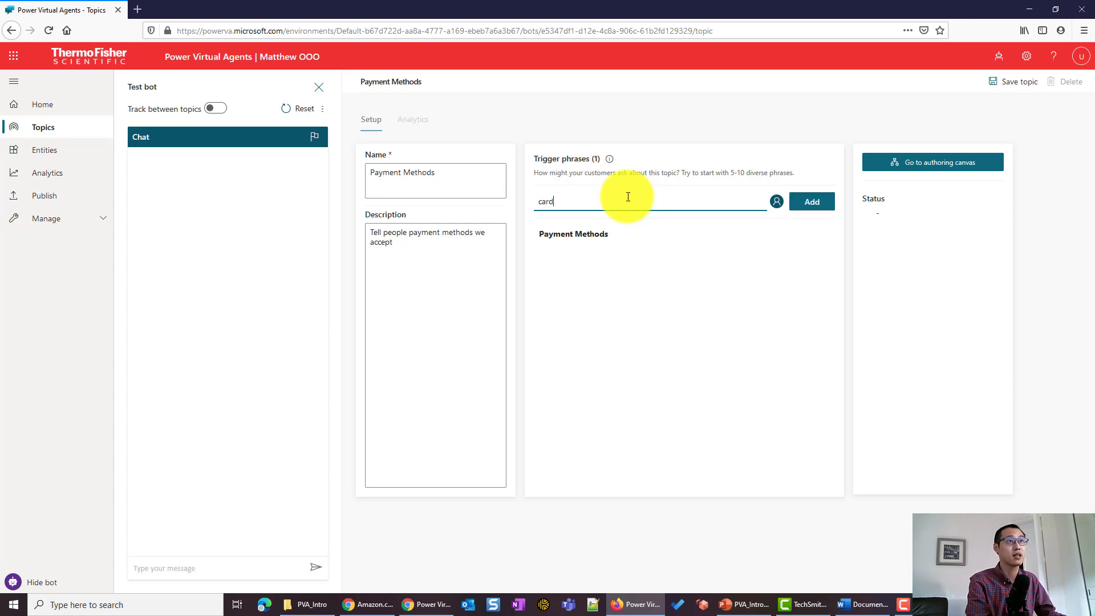
{"action": "key", "text": "Return"}
{"action": "type", "text": "credit "}
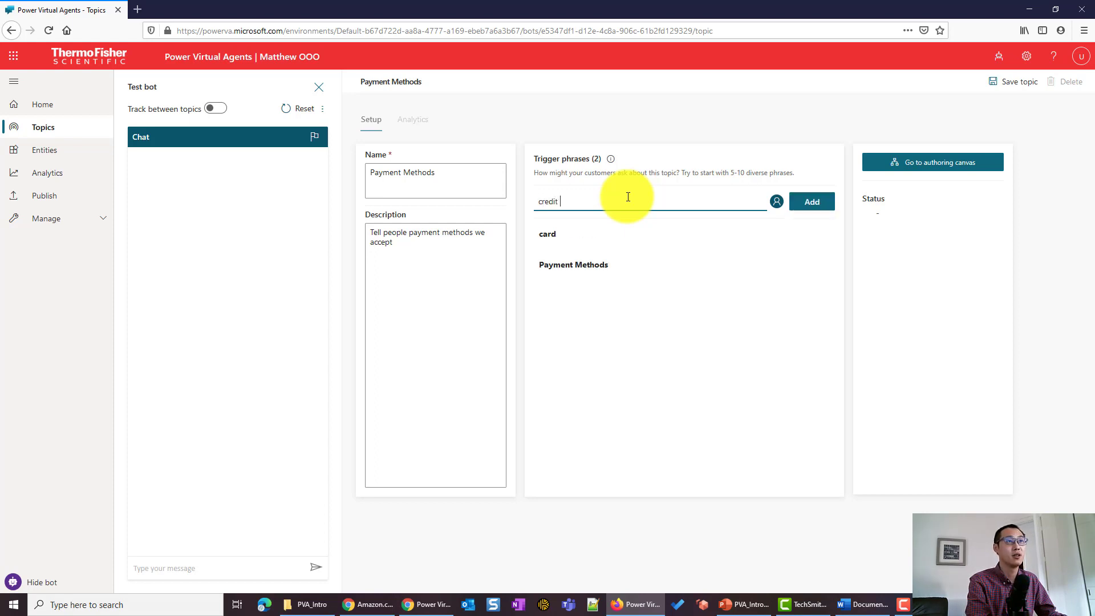
{"action": "type", "text": "card"}
{"action": "key", "text": "Return"}
{"action": "type", "text": "cash"}
{"action": "key", "text": "Return"}
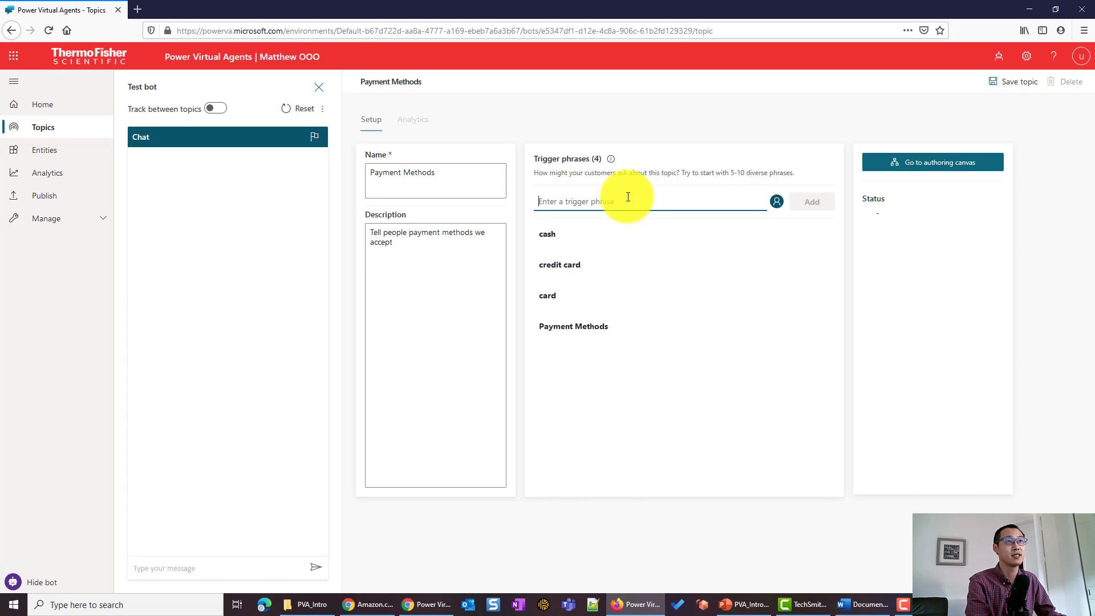
{"action": "type", "text": "money"}
{"action": "key", "text": "Return"}
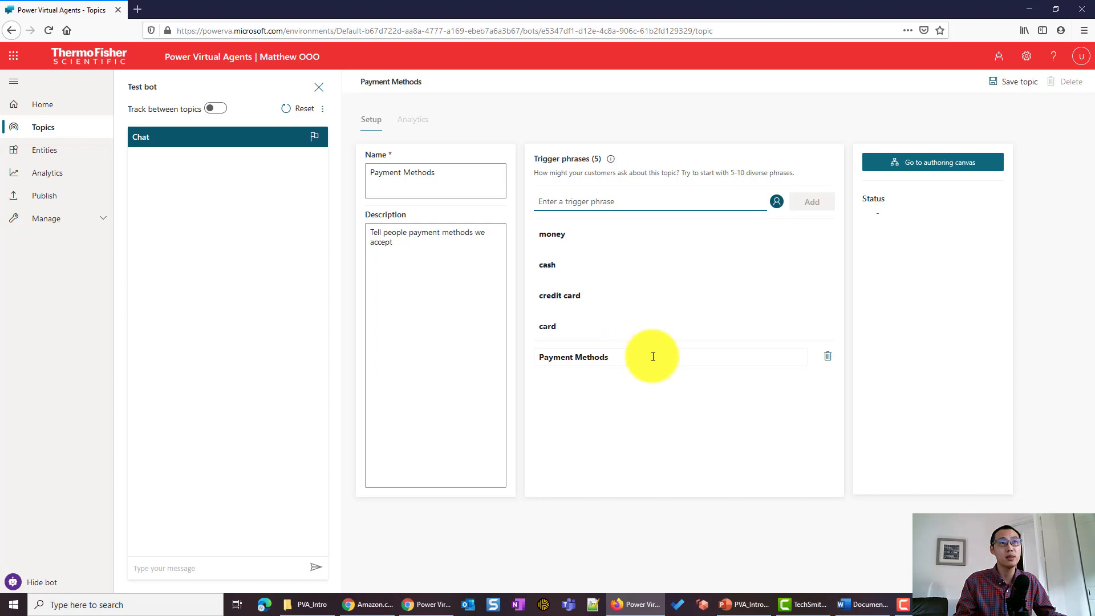
- Open the topic's authoring canvas and set the first message to "Sure, I can help you on payment methods"
{"action": "left_click", "coordinate": [949, 166]}
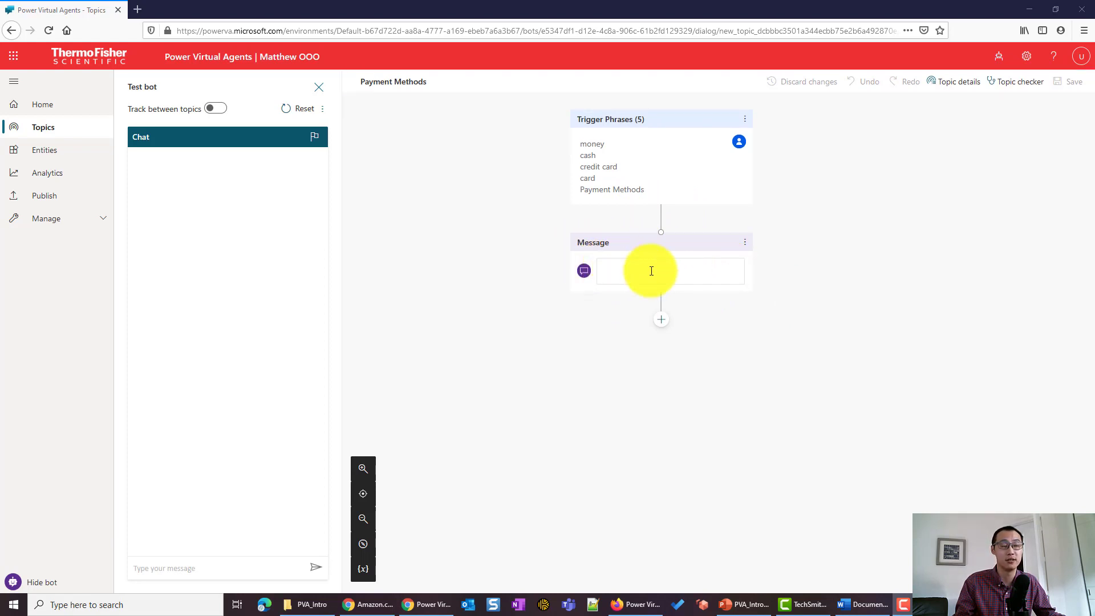
{"action": "left_click", "coordinate": [636, 265]}
{"action": "key", "text": "ctrl+v"}
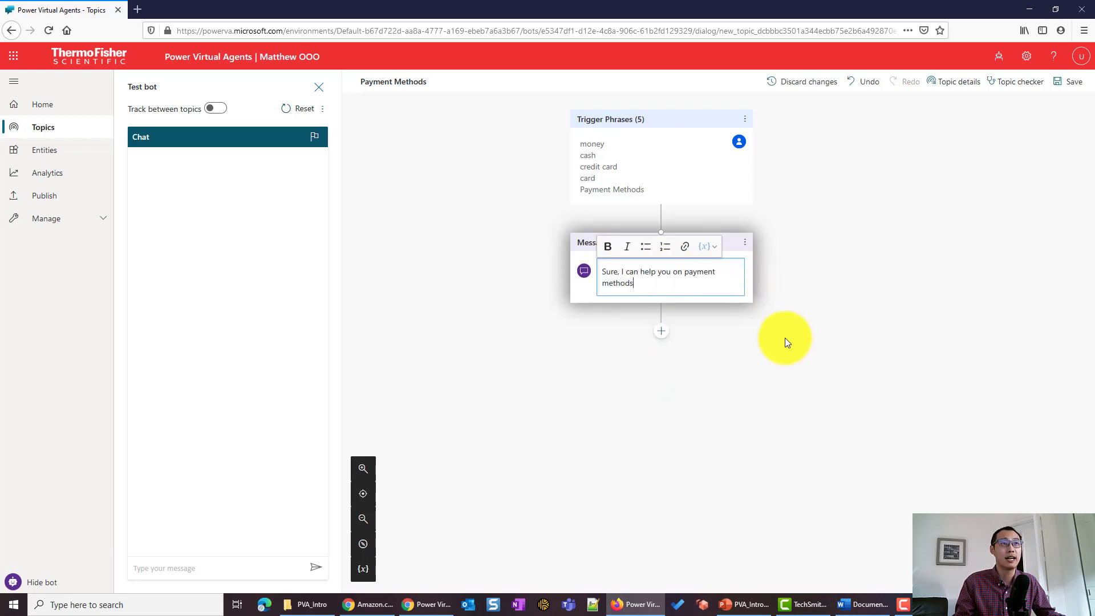
- Add a question node below the message asking "Are you paying in store on online?"
{"action": "left_click", "coordinate": [662, 336]}
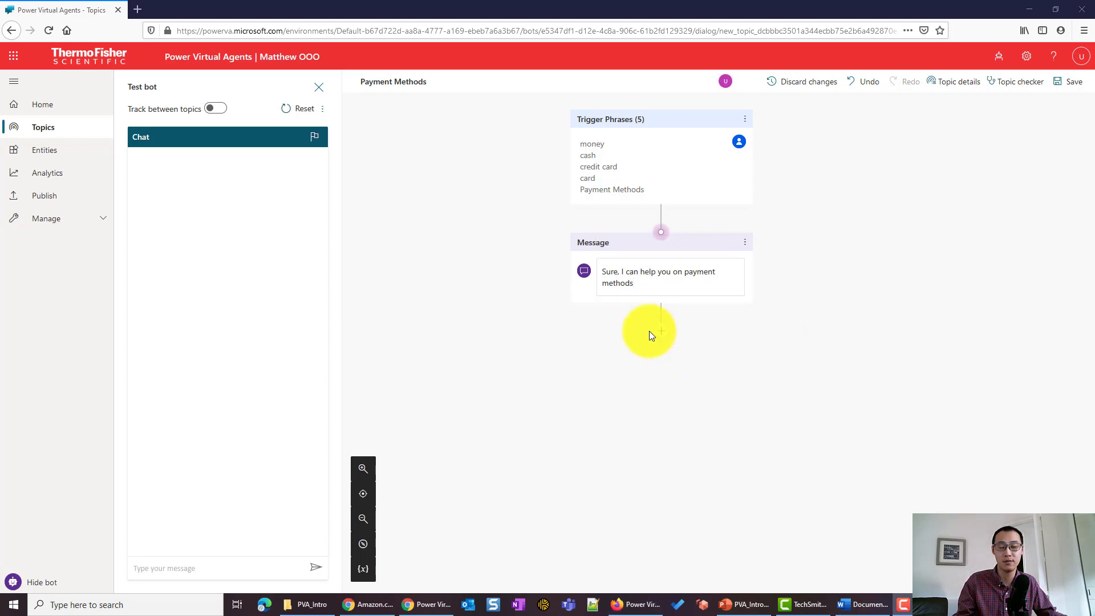
{"action": "left_click", "coordinate": [665, 336]}
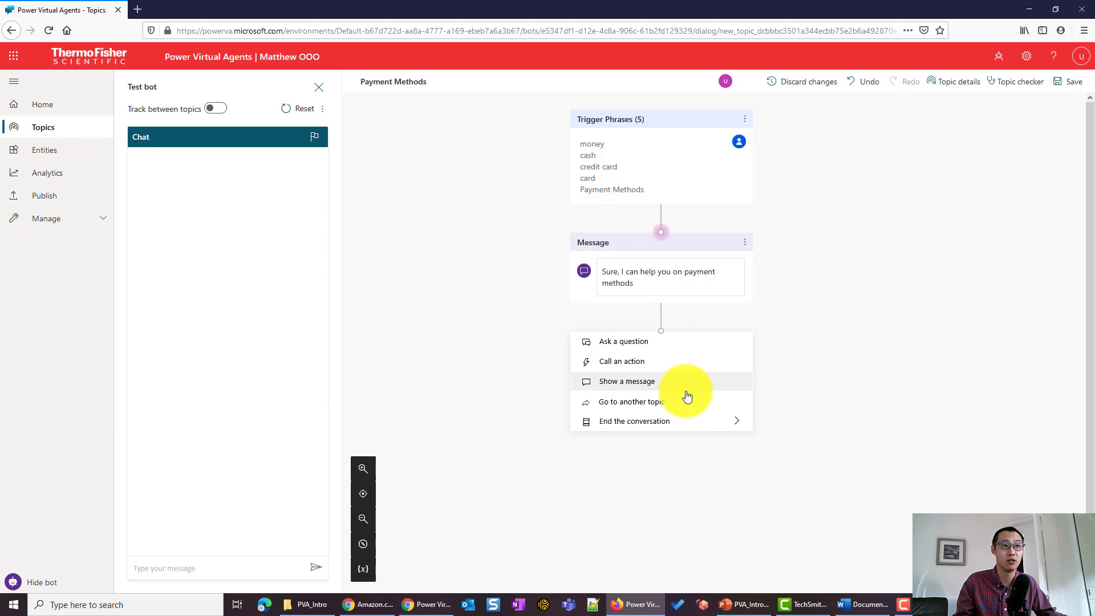
{"action": "mouse_move", "coordinate": [688, 424]}
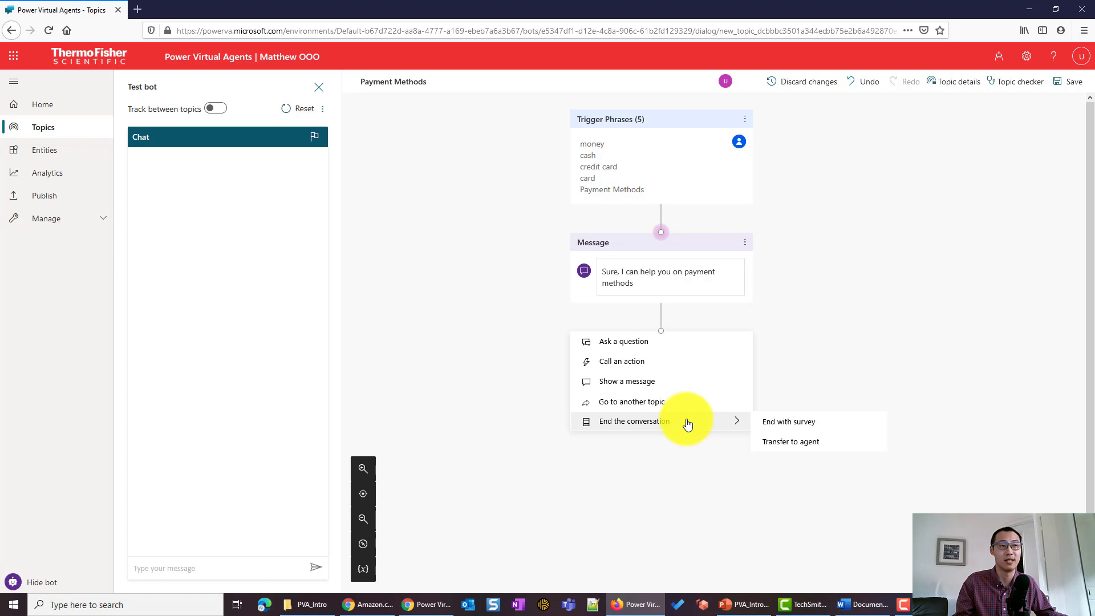
{"action": "left_click", "coordinate": [666, 347]}
{"action": "key", "text": "ctrl+v"}
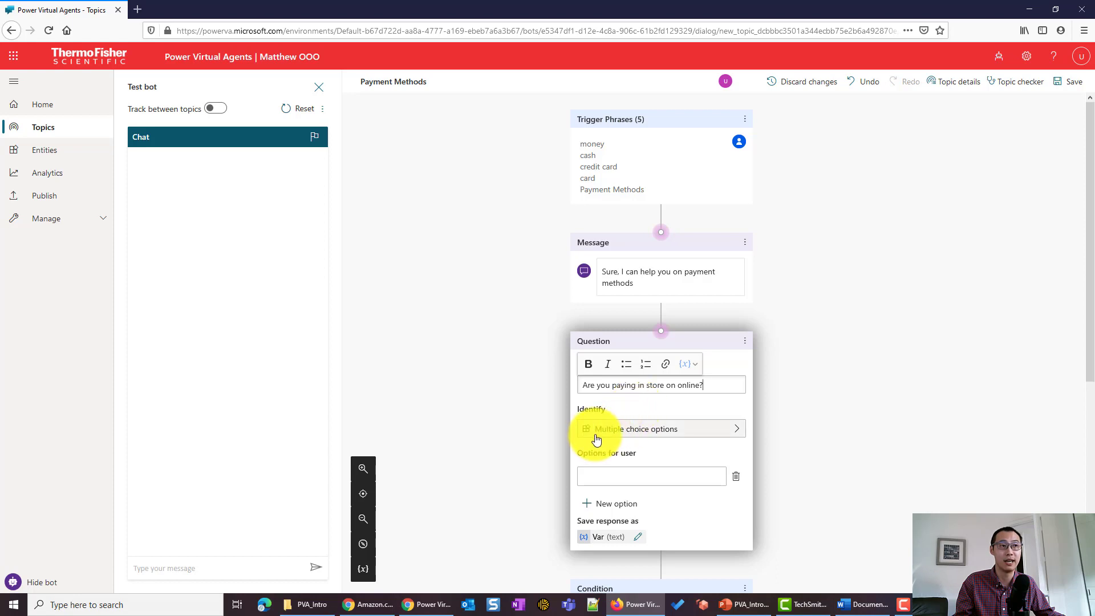
- Give the question two multiple choice options for the user, "In Store" and "Online"
{"action": "scroll", "coordinate": [679, 457], "scroll_direction": "down", "scroll_amount": 2}
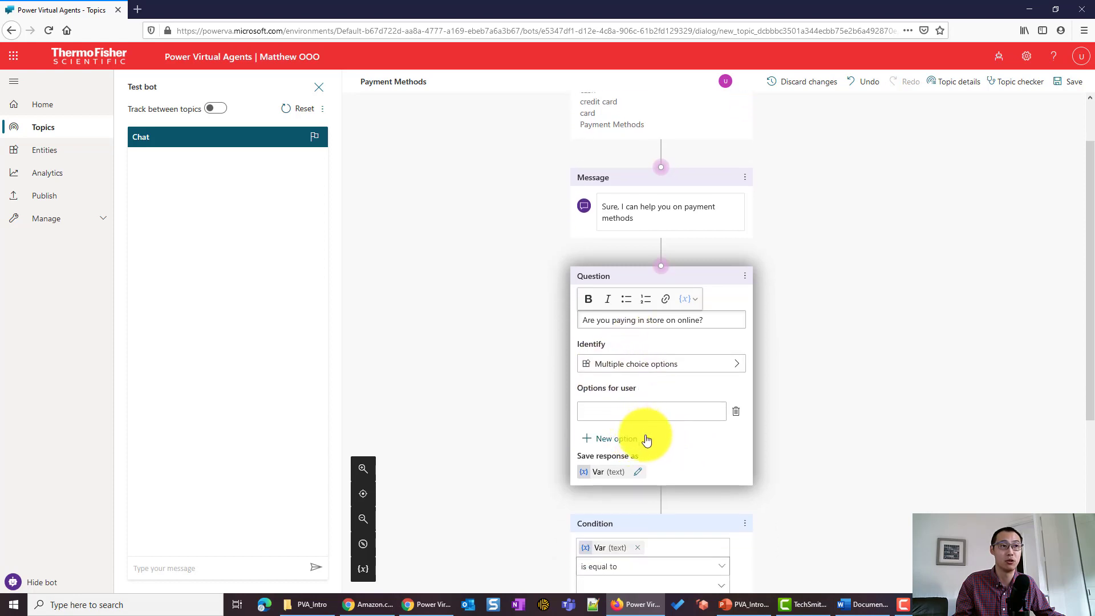
{"action": "scroll", "coordinate": [646, 439], "scroll_direction": "down", "scroll_amount": 2}
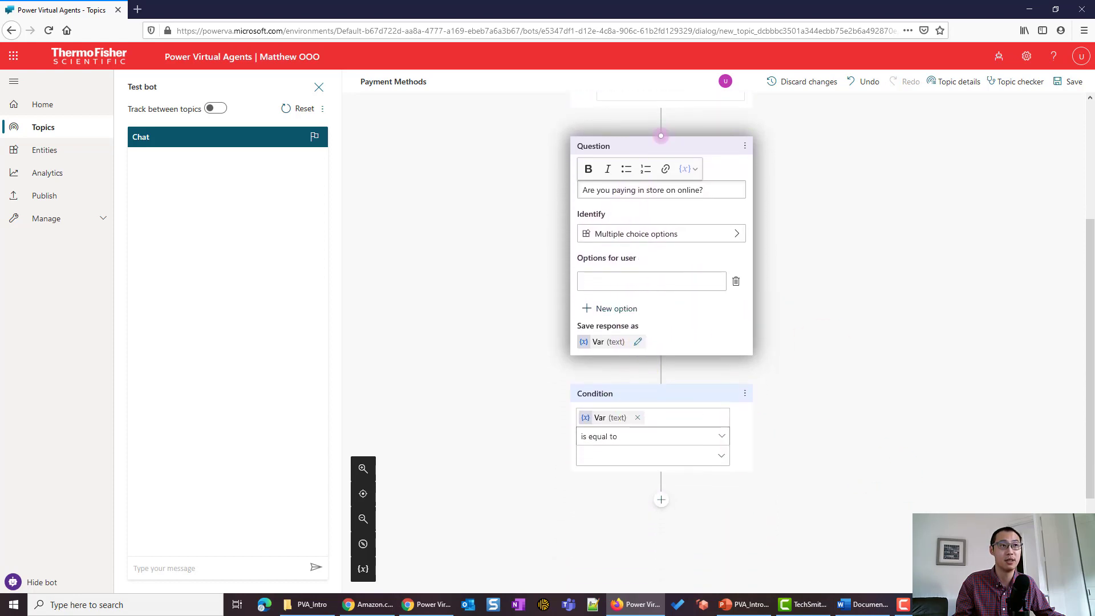
{"action": "left_click", "coordinate": [638, 281]}
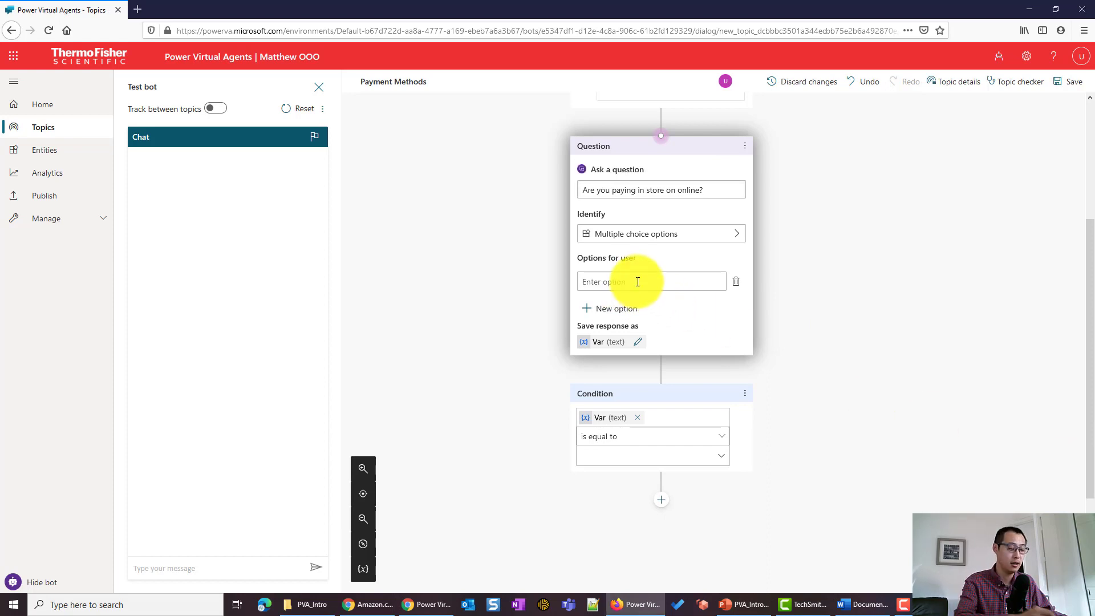
{"action": "type", "text": "In "}
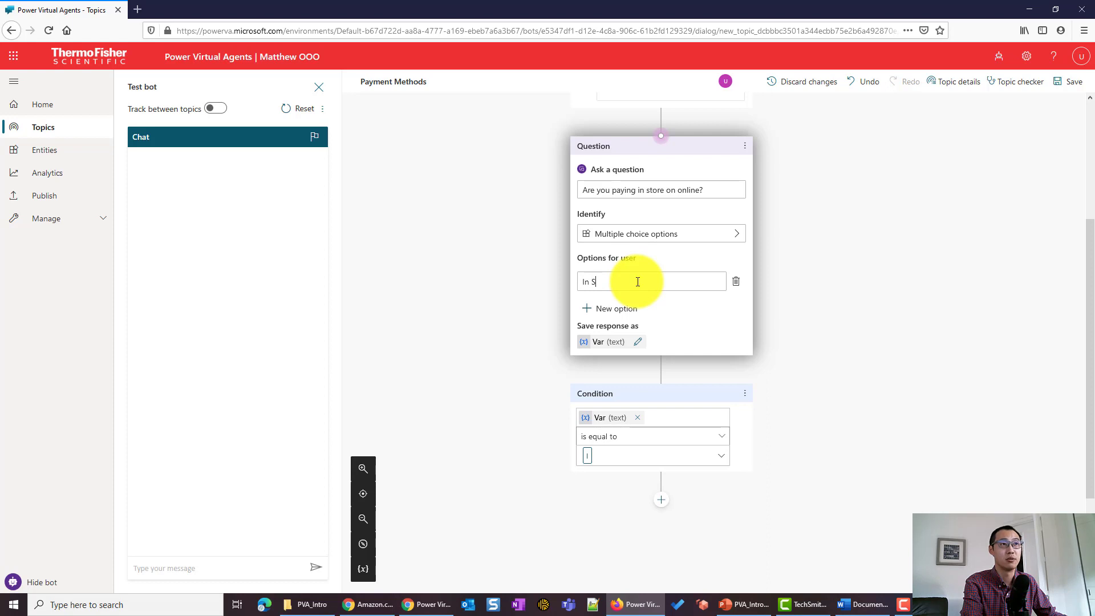
{"action": "type", "text": "Store"}
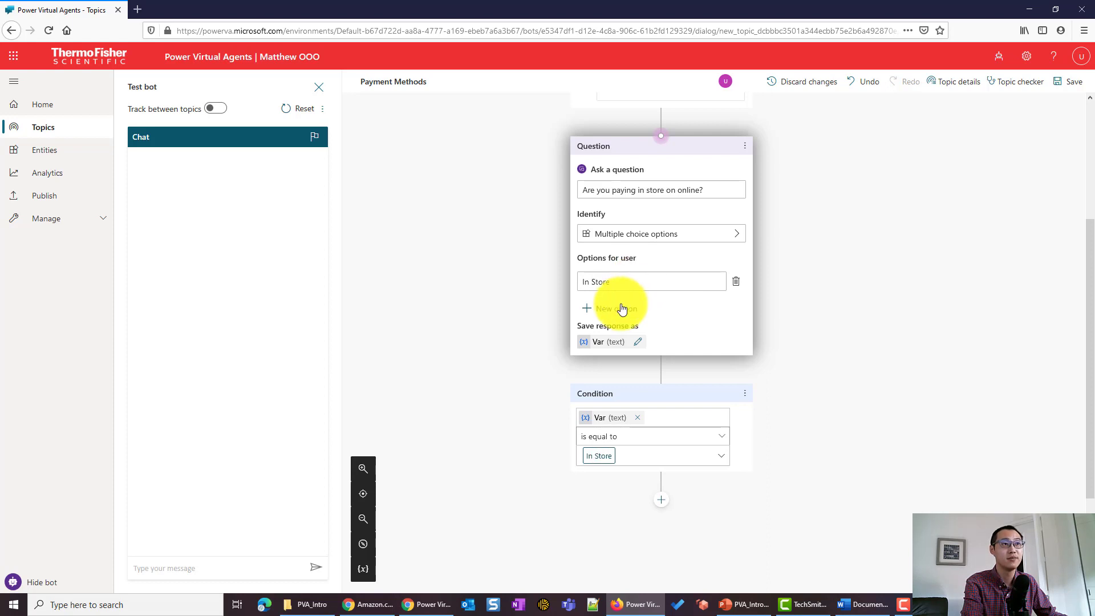
{"action": "left_click", "coordinate": [617, 309]}
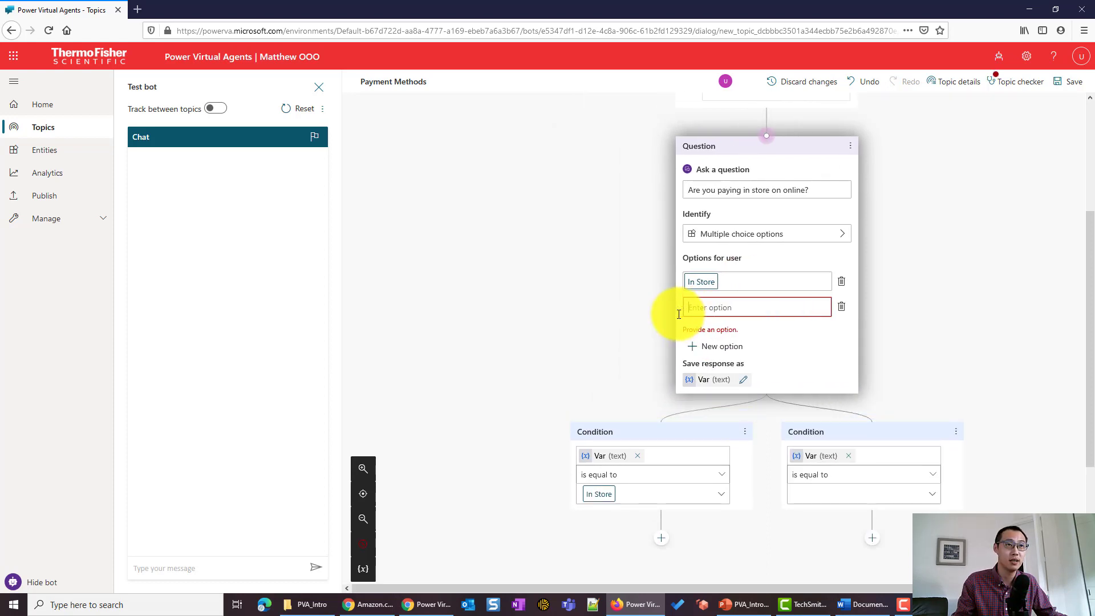
{"action": "type", "text": "Online"}
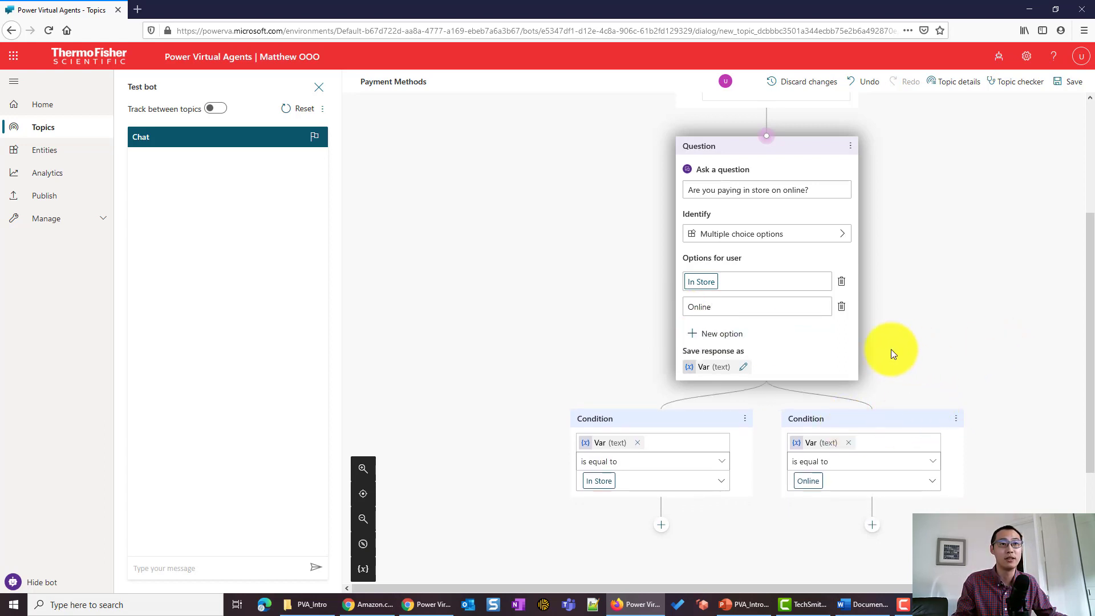
- Add a message under the In Store condition reading "We accept Visa, Mastercard, Discover and Cash"
{"action": "scroll", "coordinate": [891, 349], "scroll_direction": "down", "scroll_amount": 1}
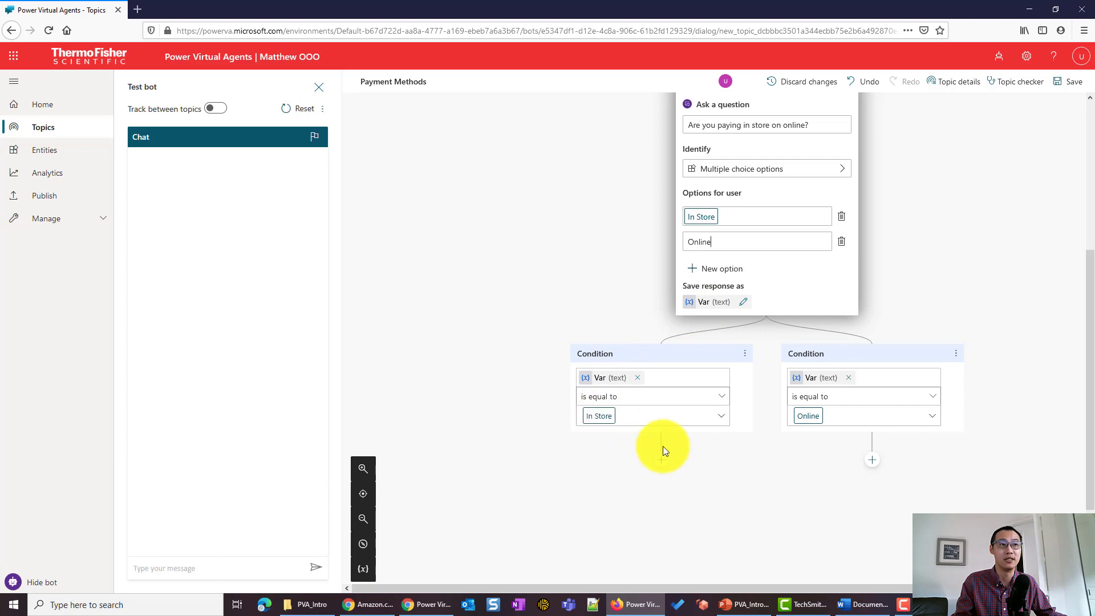
{"action": "scroll", "coordinate": [663, 446], "scroll_direction": "down", "scroll_amount": 1}
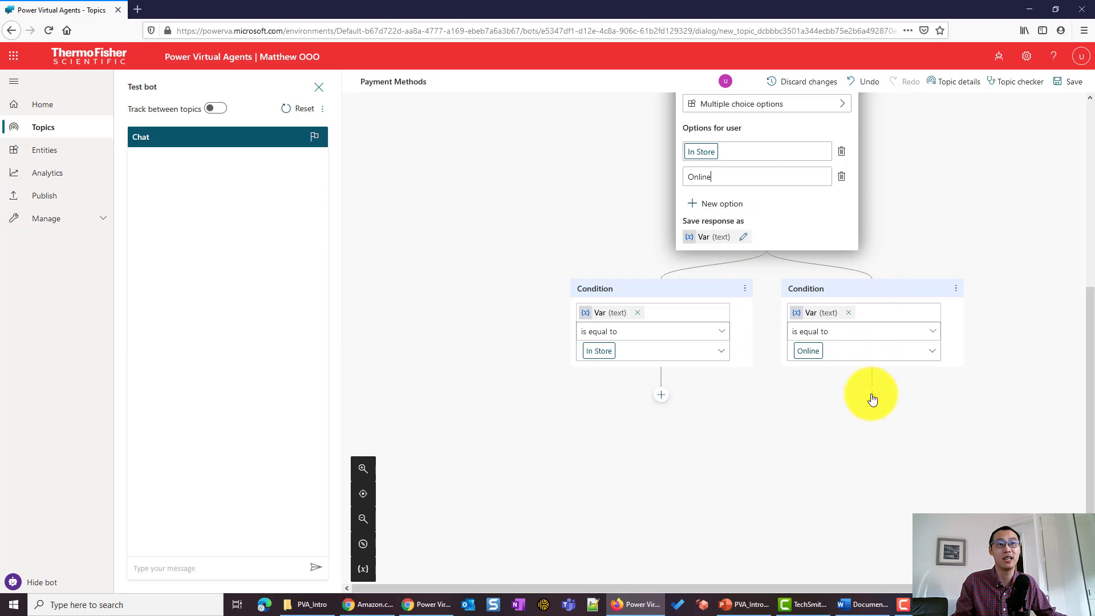
{"action": "scroll", "coordinate": [891, 461], "scroll_direction": "down", "scroll_amount": 1}
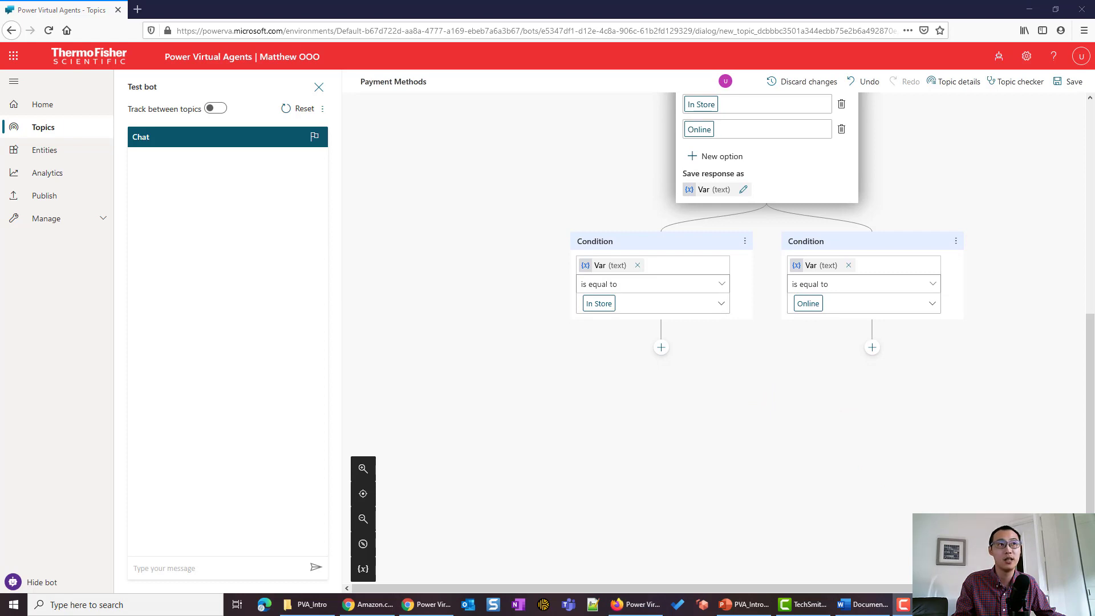
{"action": "left_click", "coordinate": [661, 347]}
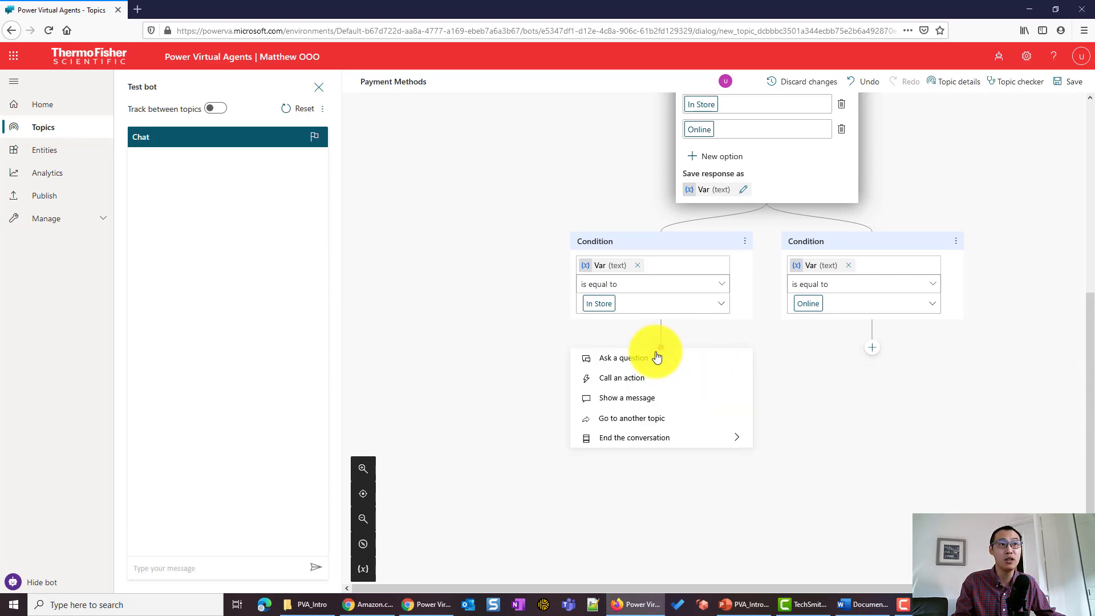
{"action": "left_click", "coordinate": [666, 403]}
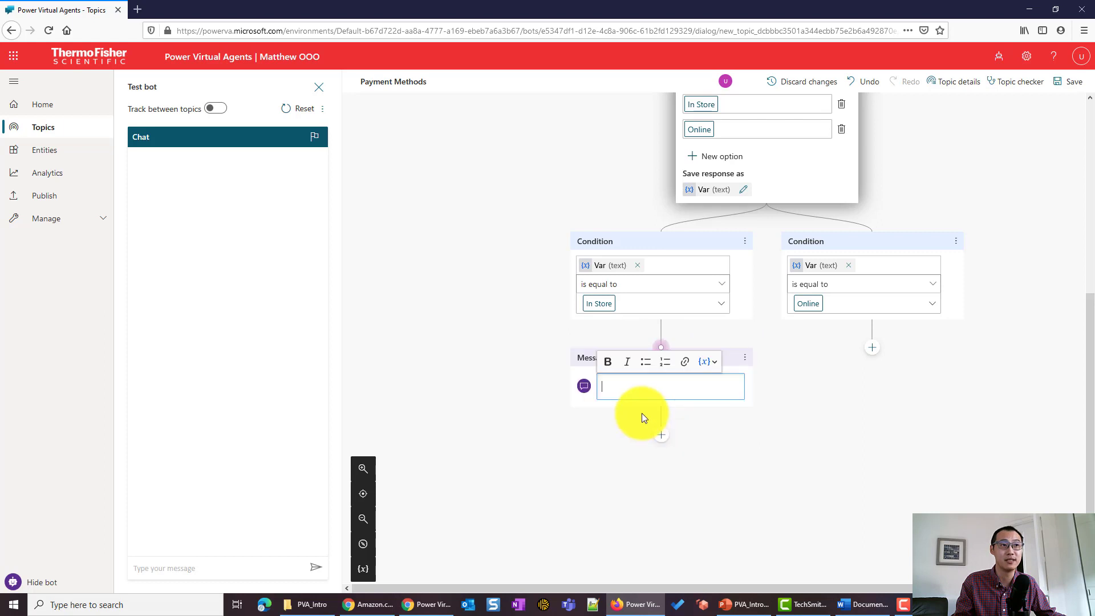
{"action": "type", "text": "We accept Visa, Mastercard, Discover and Cash"}
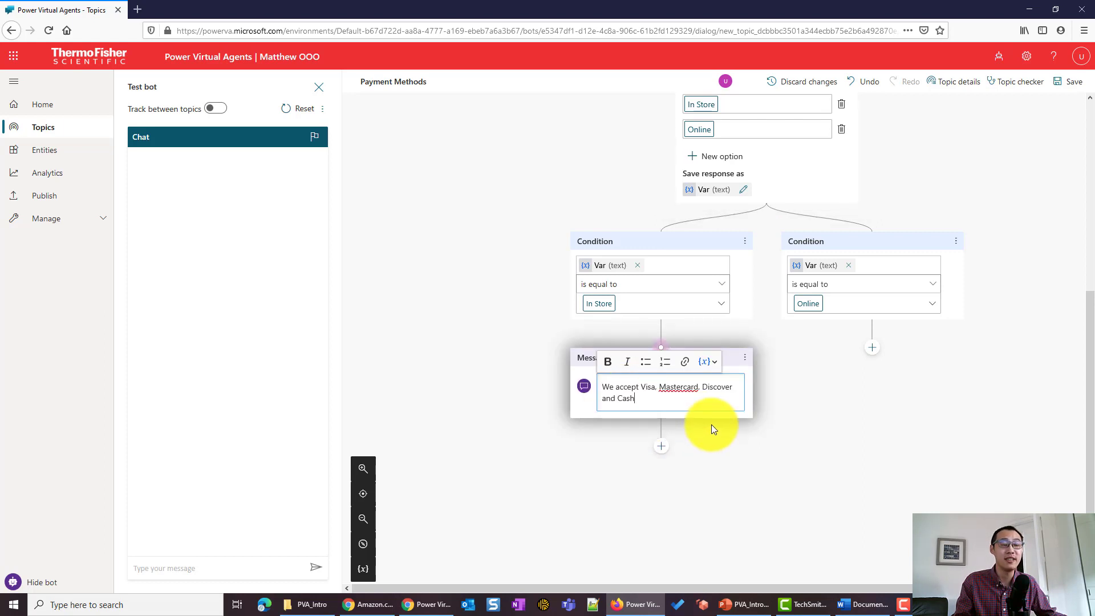
- End the conversation with a survey after the In Store branch's message
{"action": "left_click", "coordinate": [668, 452]}
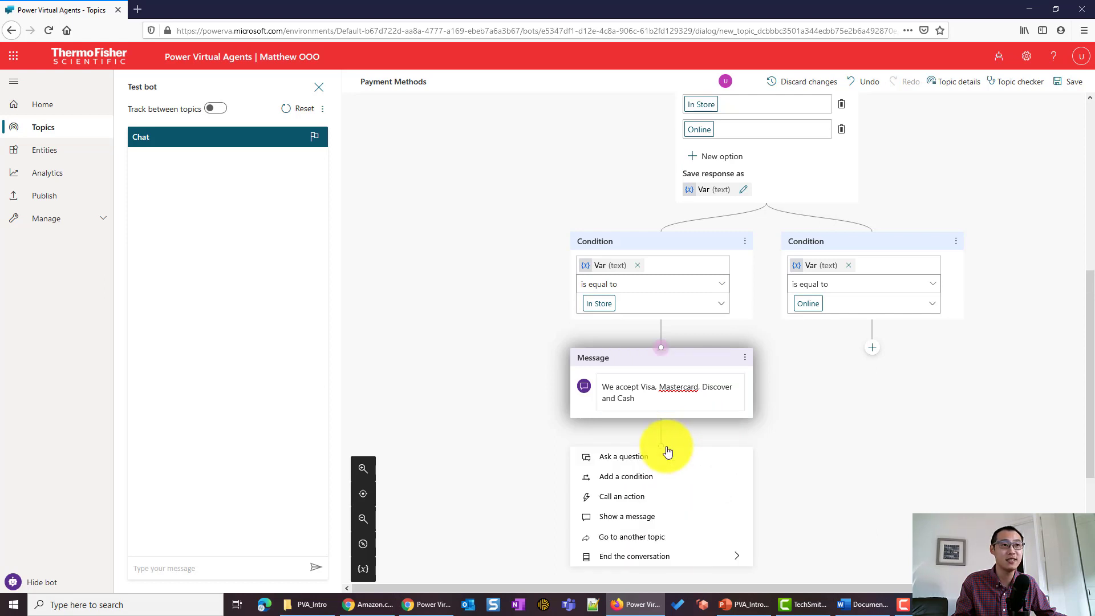
{"action": "mouse_move", "coordinate": [742, 559]}
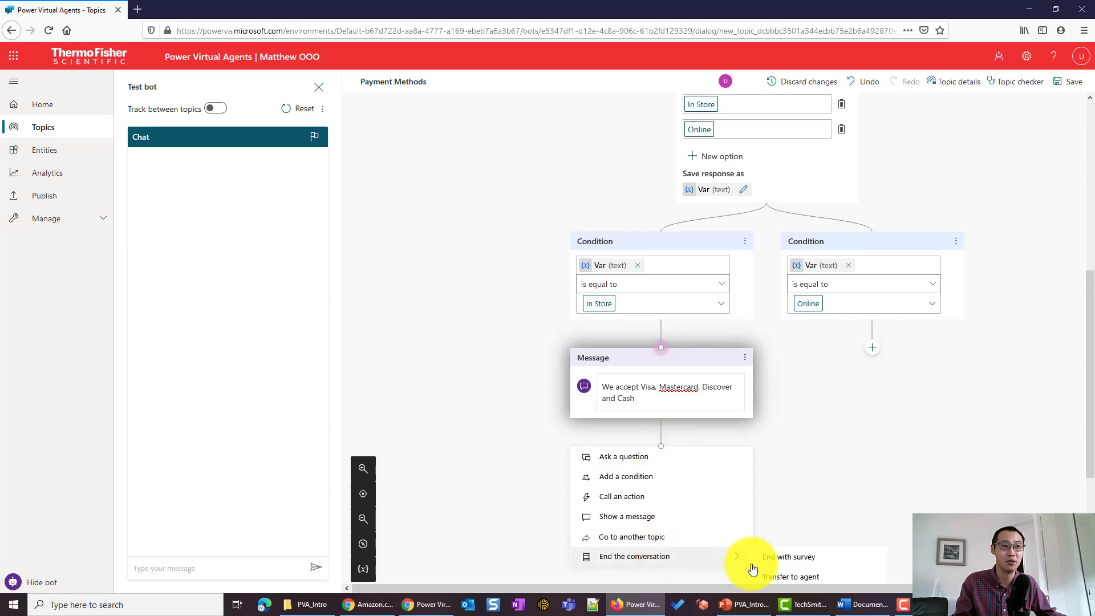
{"action": "left_click", "coordinate": [794, 557]}
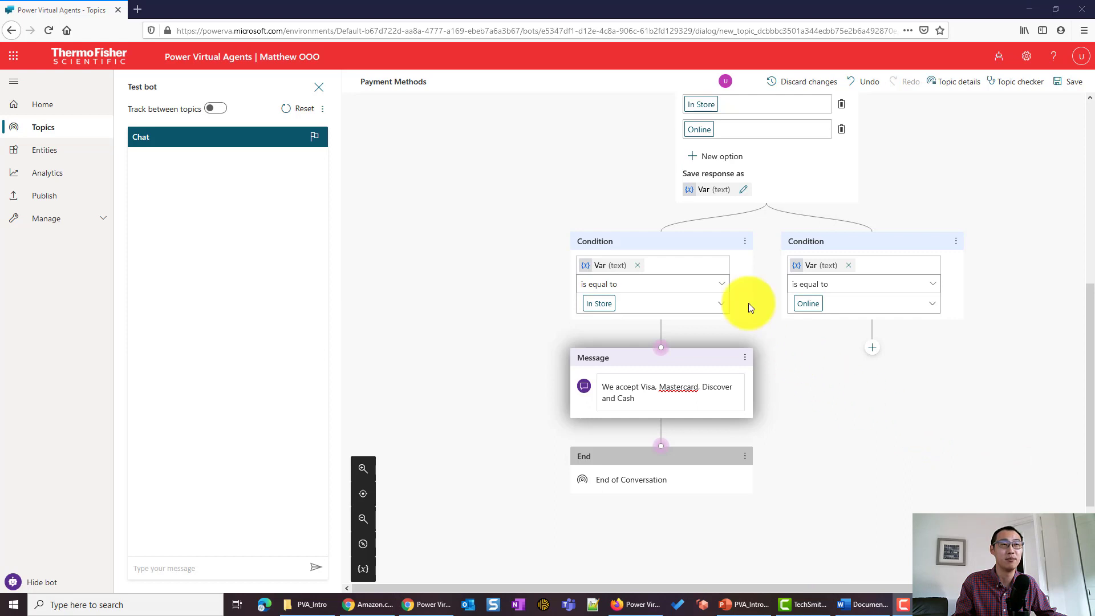
- Add a message under the Online condition reading "We accept Visa, Mastercard, Discover, Paypal and Vemmo"
{"action": "scroll", "coordinate": [535, 438], "scroll_direction": "right", "scroll_amount": 4}
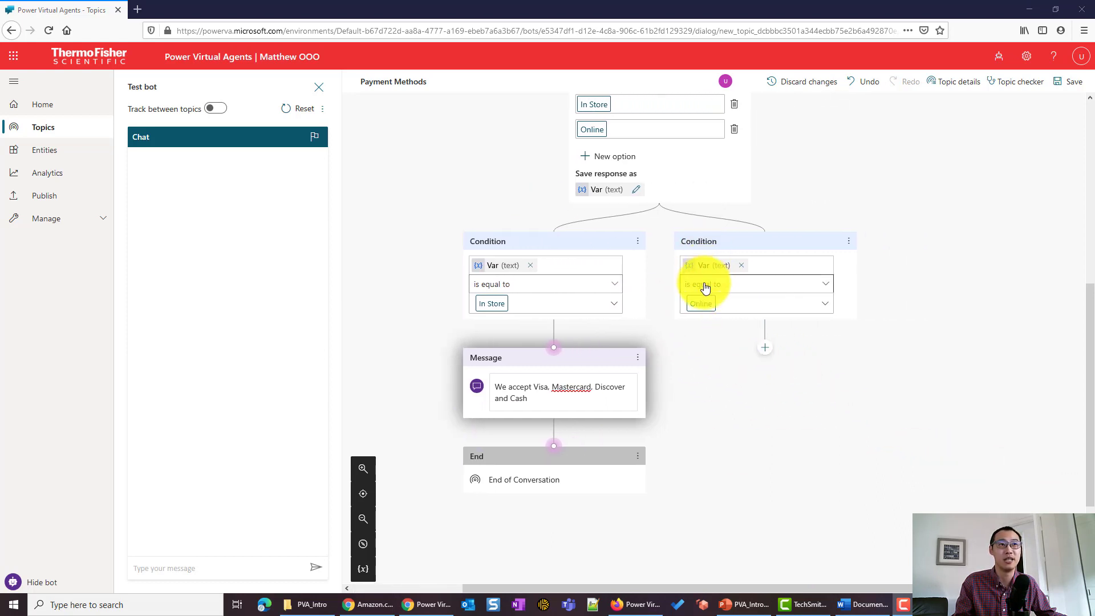
{"action": "left_click", "coordinate": [773, 352]}
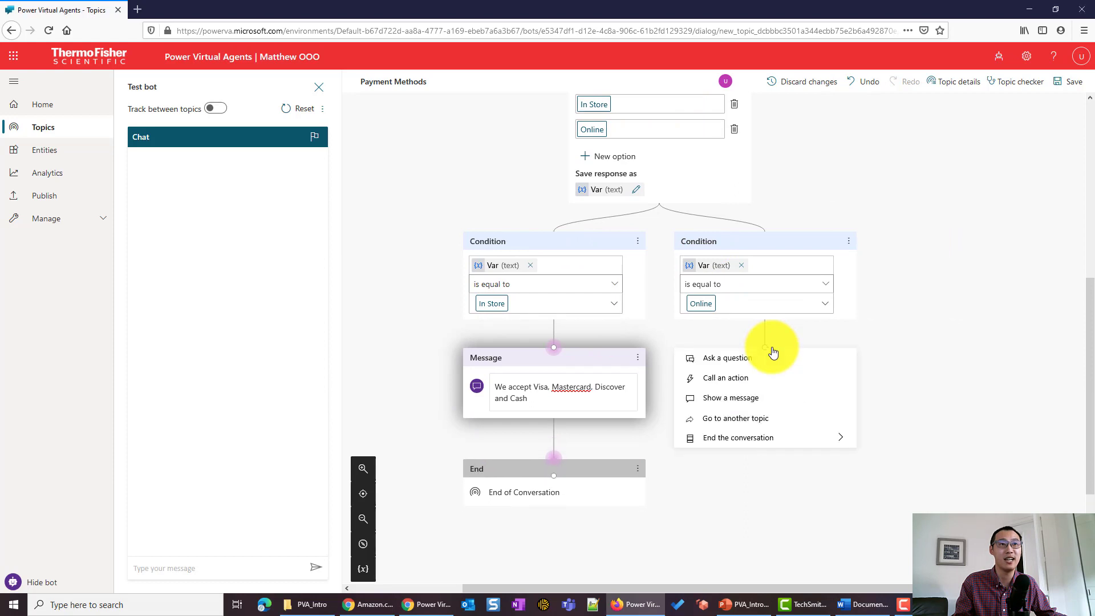
{"action": "left_click", "coordinate": [774, 399]}
{"action": "type", "text": "We accept Visa, Mastercard, Discover, Paypal and Vemmo"}
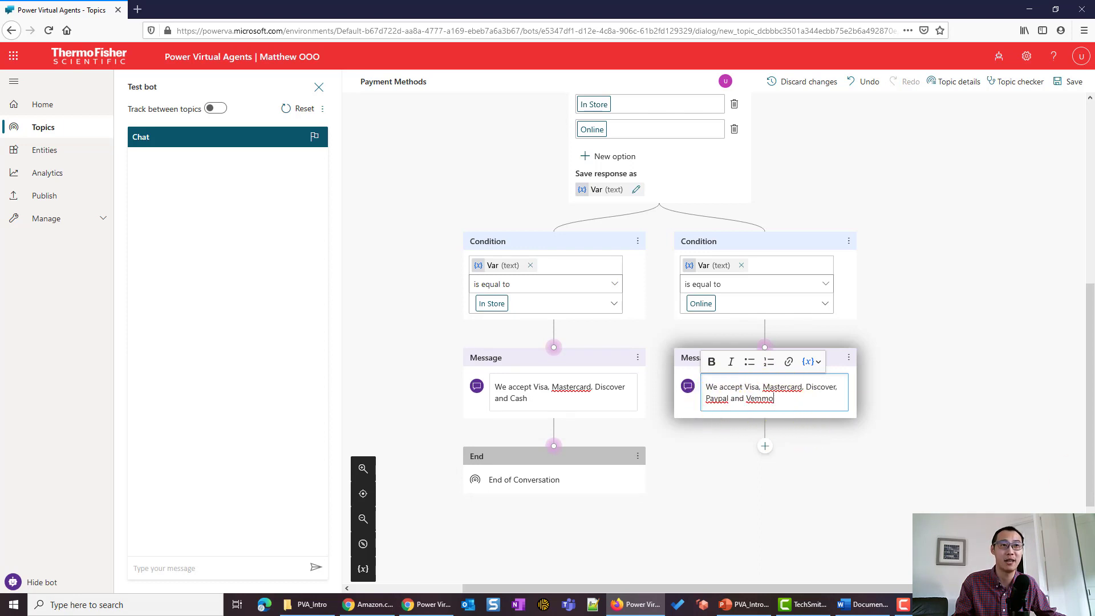
{"action": "left_click", "coordinate": [925, 411]}
- Below the Online message, add the question "We also rolled out a 6-month zero interest payment plan with ABC bank, do you want to learn more about it?"
{"action": "scroll", "coordinate": [925, 412], "scroll_direction": "down", "scroll_amount": 2}
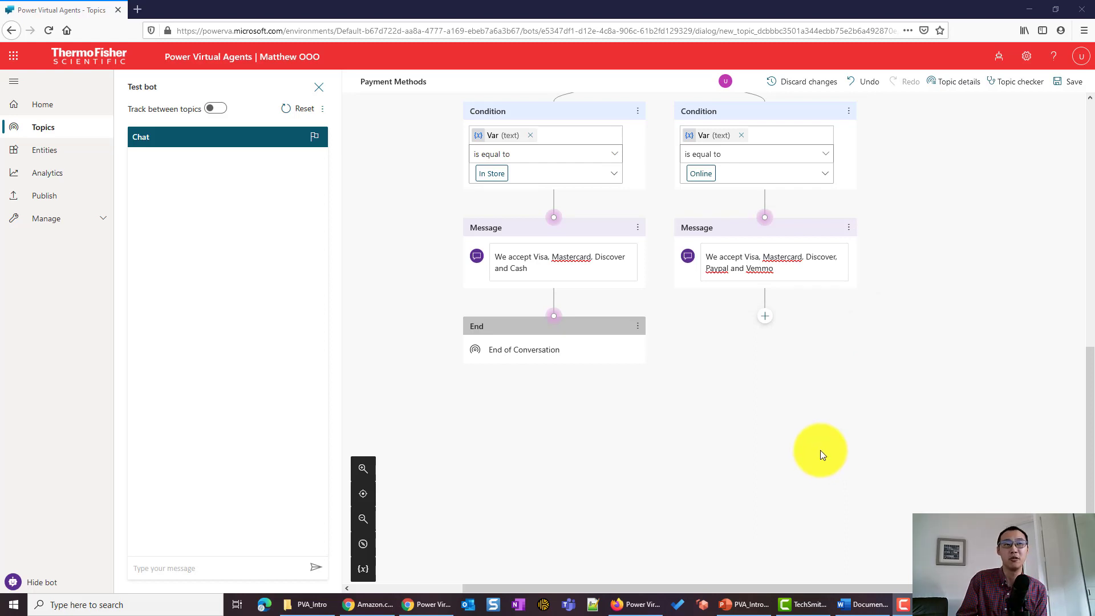
{"action": "left_click", "coordinate": [766, 318]}
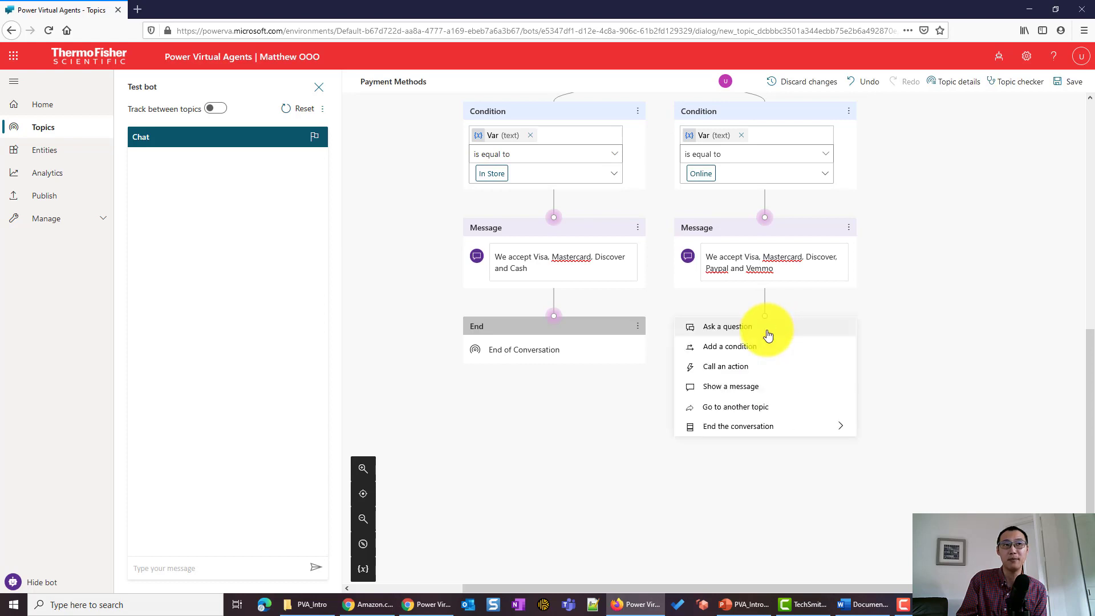
{"action": "left_click", "coordinate": [728, 327]}
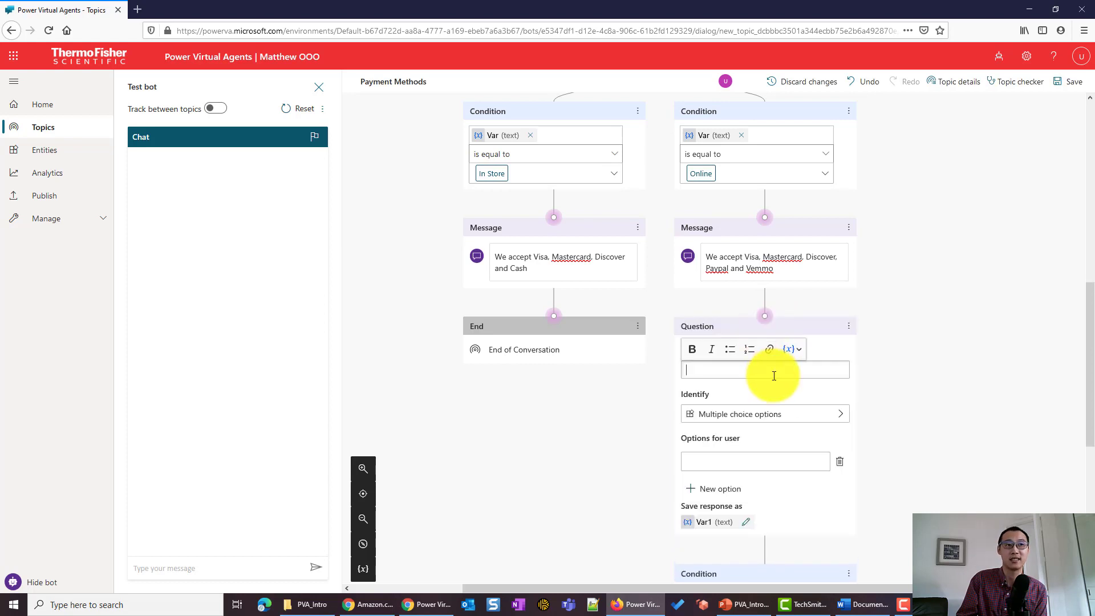
{"action": "type", "text": "We also rolled out a 6-month zero interest payment plan with ABC bank, do you want to learn more about it?"}
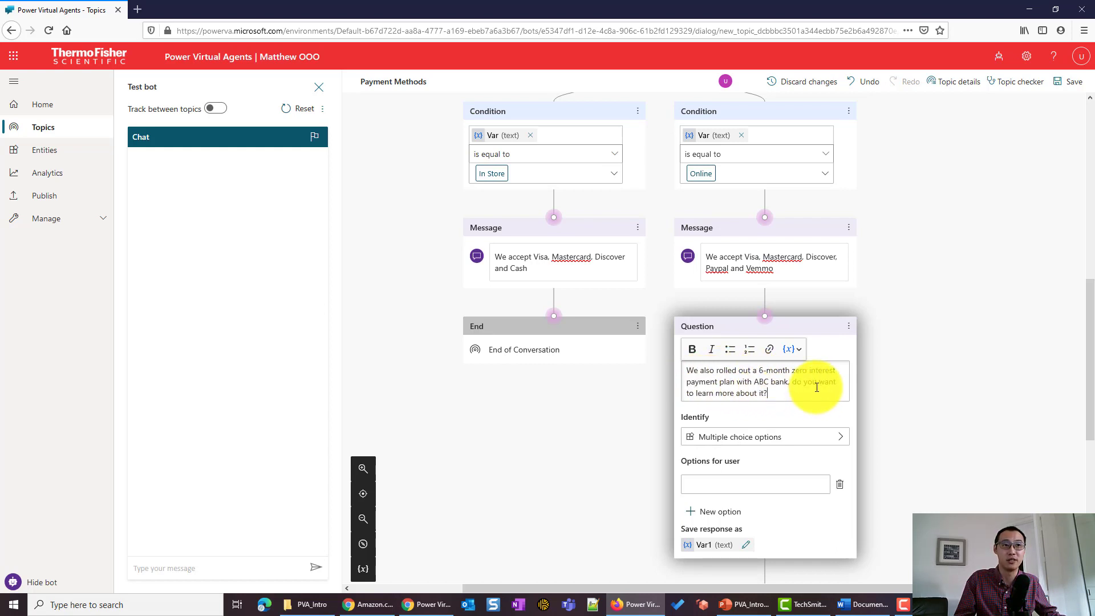
- Give the payment plan question two multiple choice options for the user, "Yes" and "No"
{"action": "scroll", "coordinate": [902, 419], "scroll_direction": "down", "scroll_amount": 3}
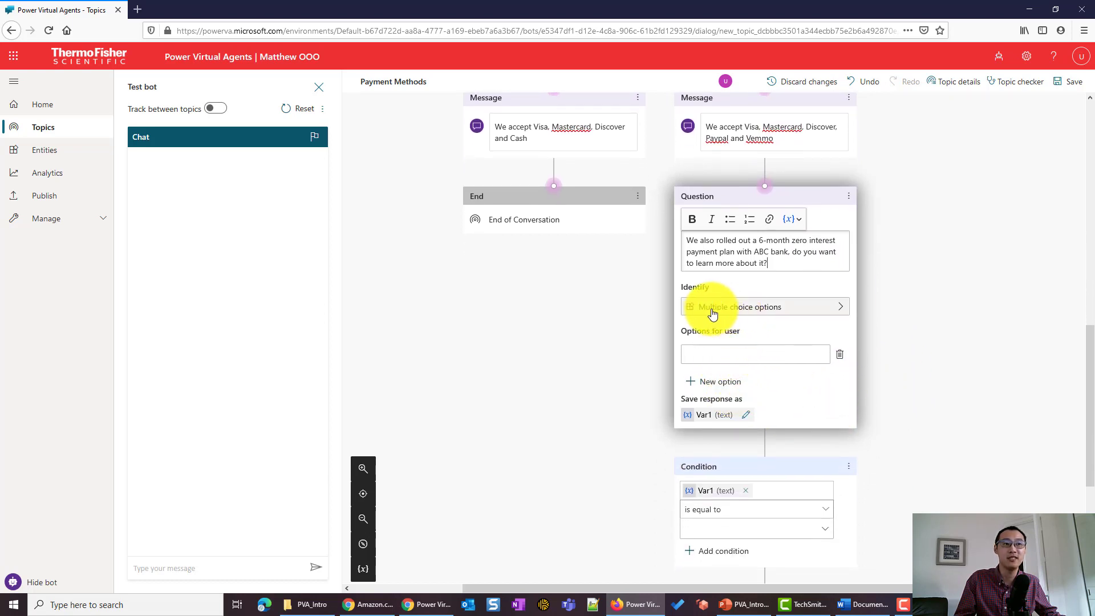
{"action": "left_click", "coordinate": [734, 349]}
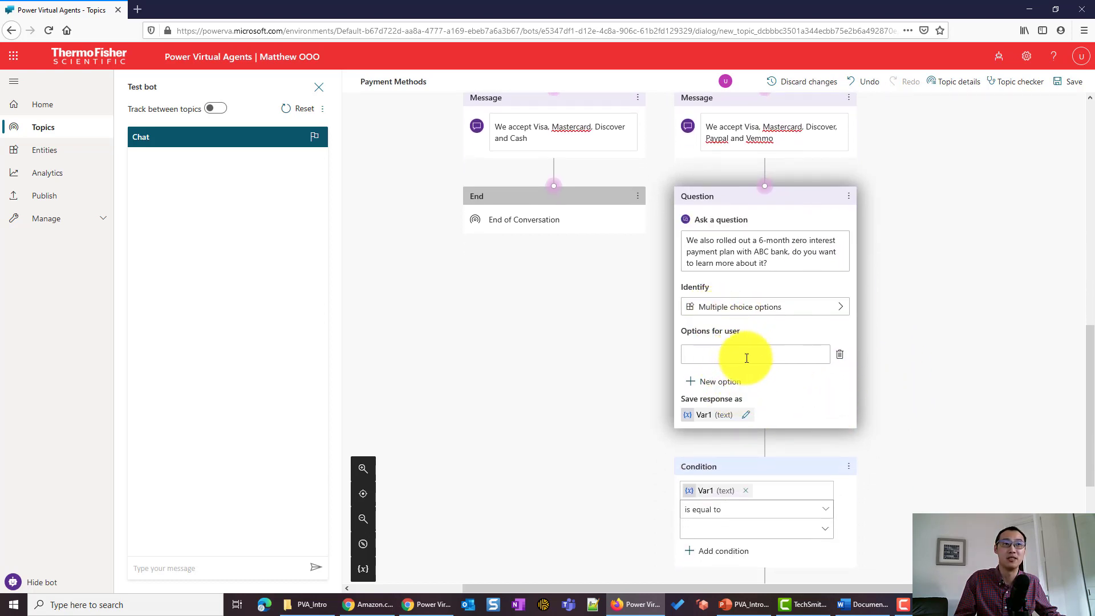
{"action": "type", "text": "Yes"}
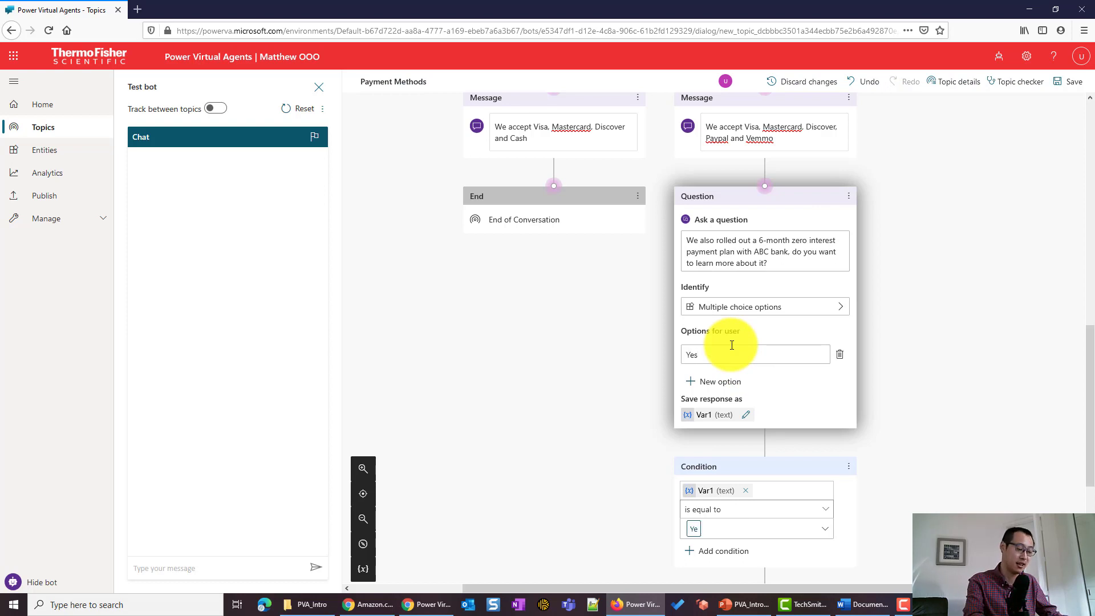
{"action": "left_click", "coordinate": [721, 383]}
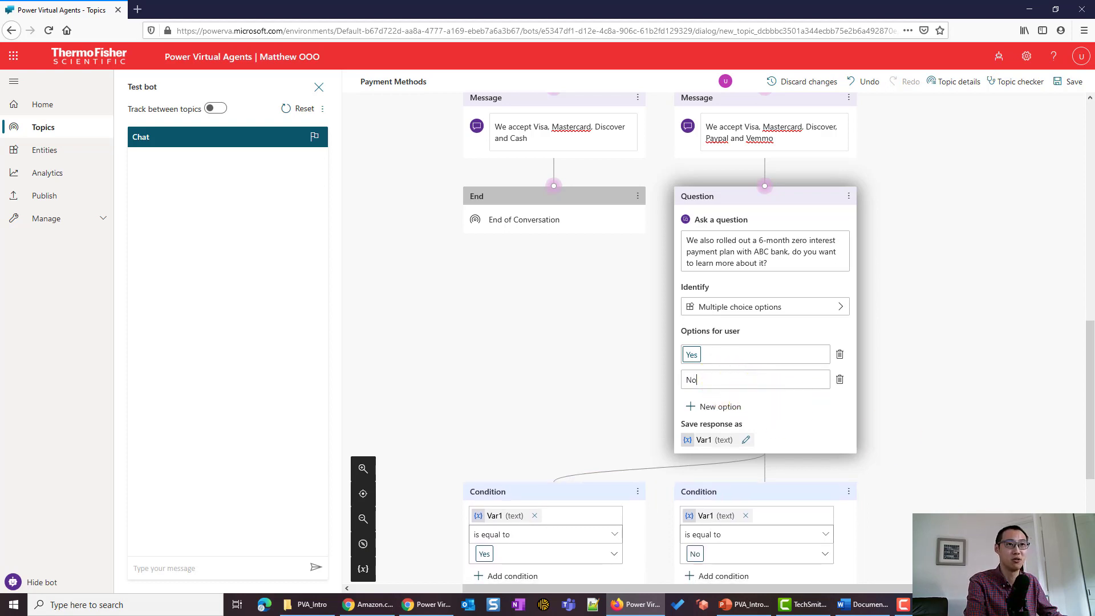
- End the conversation with a survey under the payment plan question's No condition
{"action": "scroll", "coordinate": [818, 459], "scroll_direction": "down", "scroll_amount": 3}
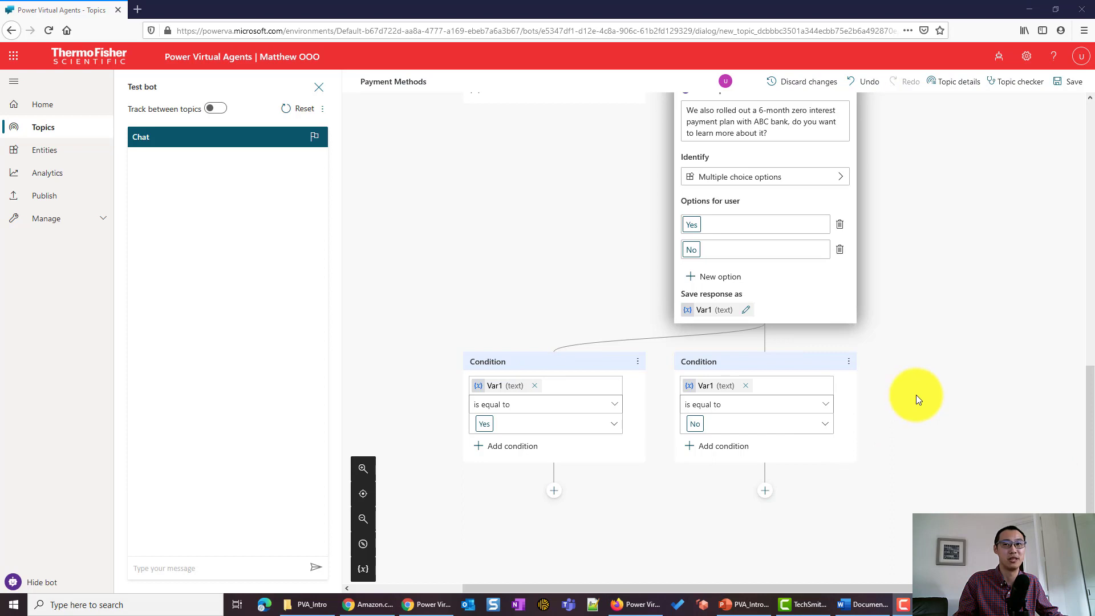
{"action": "scroll", "coordinate": [916, 395], "scroll_direction": "down", "scroll_amount": 3}
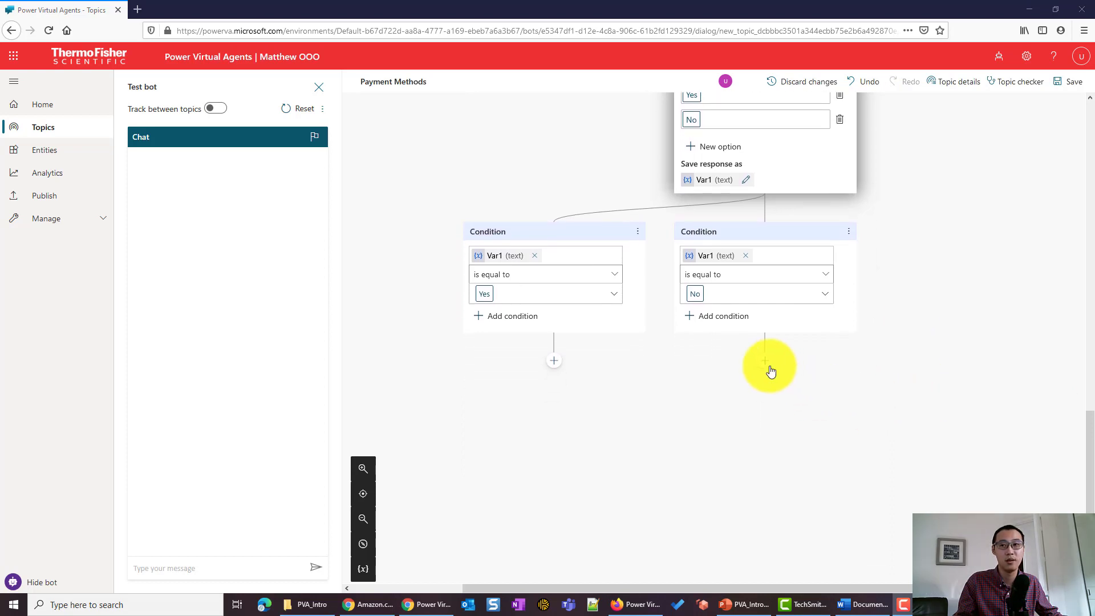
{"action": "left_click", "coordinate": [769, 369]}
{"action": "mouse_move", "coordinate": [788, 452]}
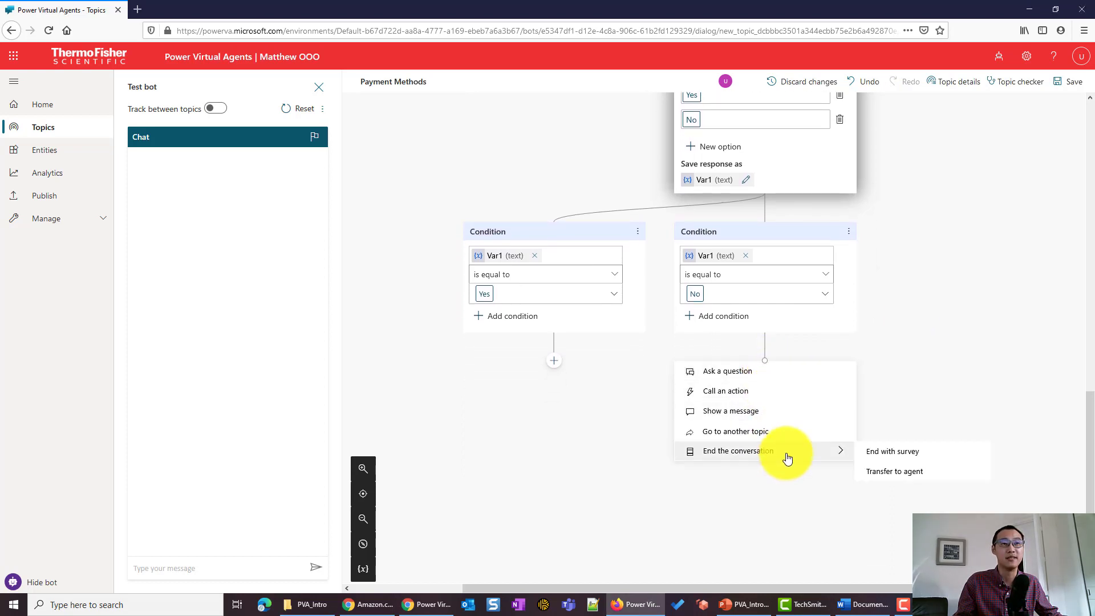
{"action": "left_click", "coordinate": [898, 453]}
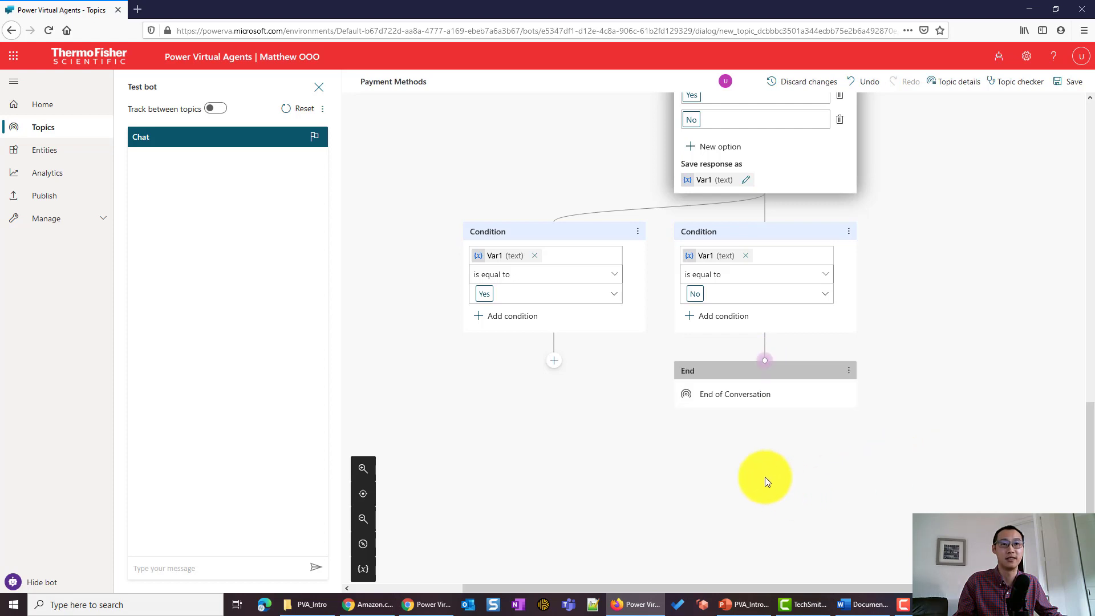
- Add a message under the Yes condition reading "Here is the link to learn more about our new payment method"
{"action": "left_click", "coordinate": [554, 362]}
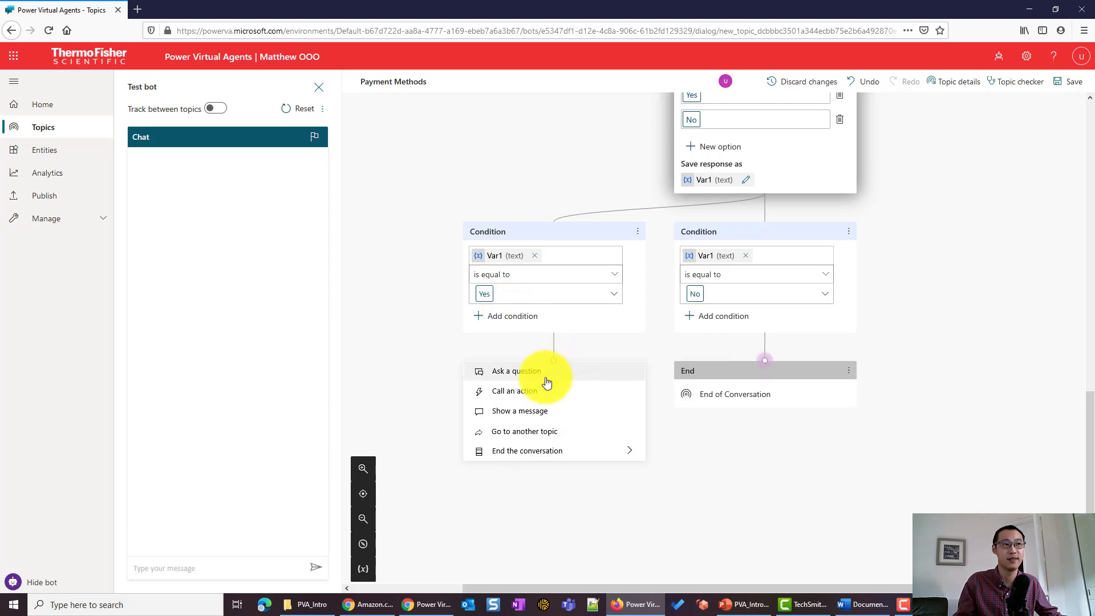
{"action": "left_click", "coordinate": [542, 413]}
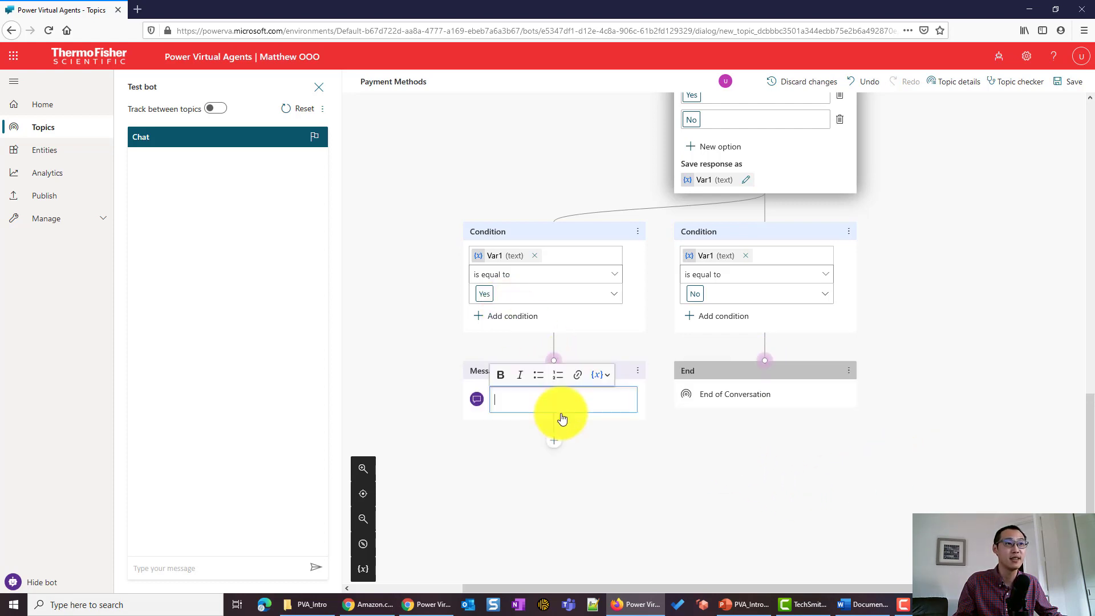
{"action": "type", "text": "Here is the link to learn more about our new payment method"}
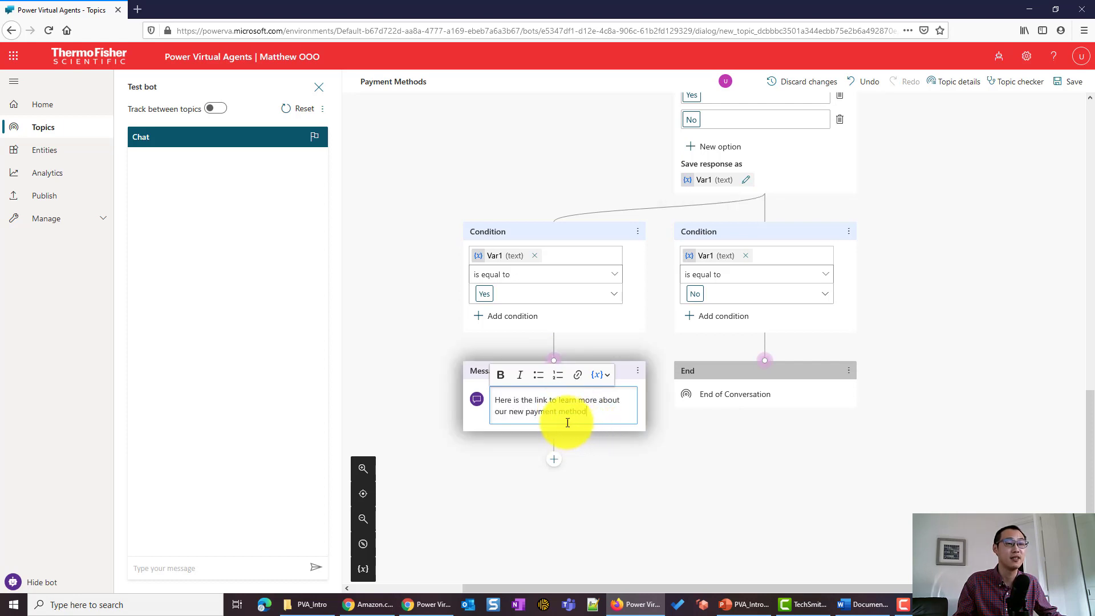
- Link the words "new payment method" in the Yes branch's message to abcbank.com
{"action": "left_click_drag", "start_coordinate": [511, 413], "coordinate": [588, 411]}
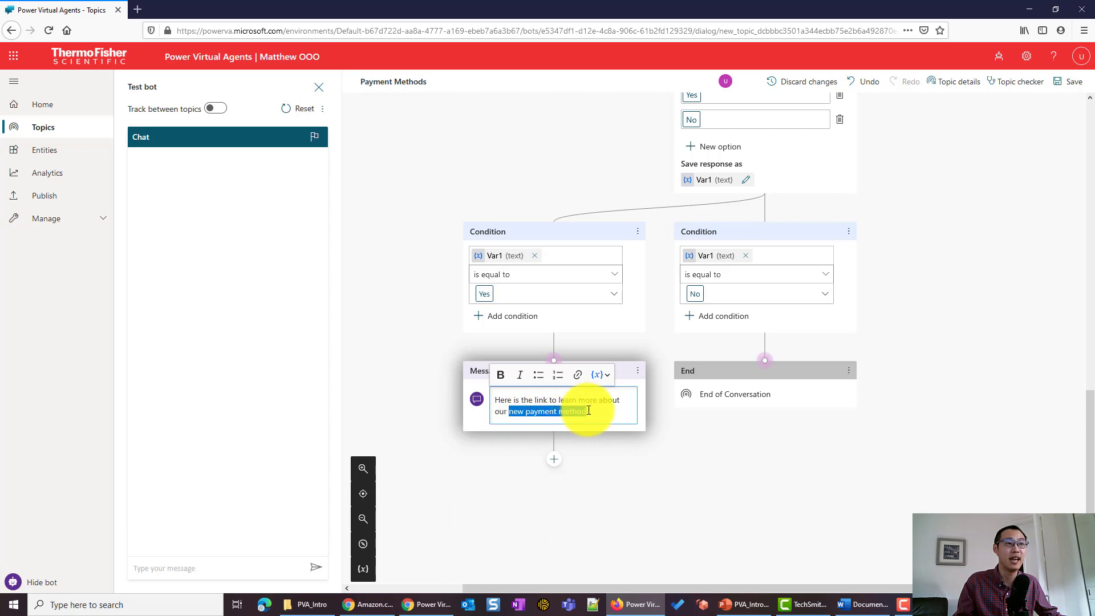
{"action": "left_click", "coordinate": [579, 375]}
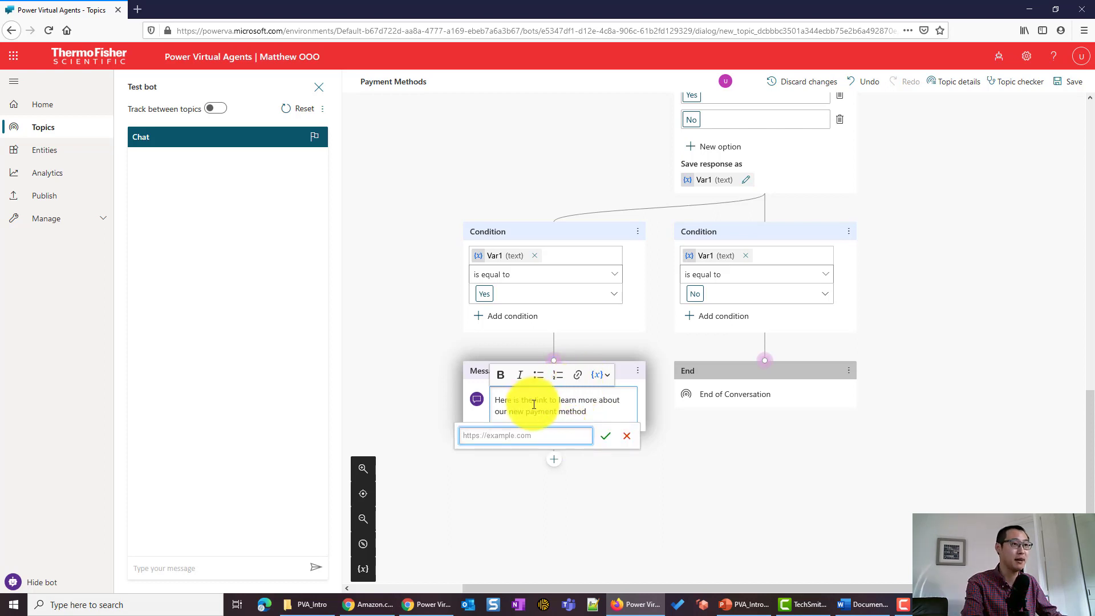
{"action": "type", "text": "abcbank.com"}
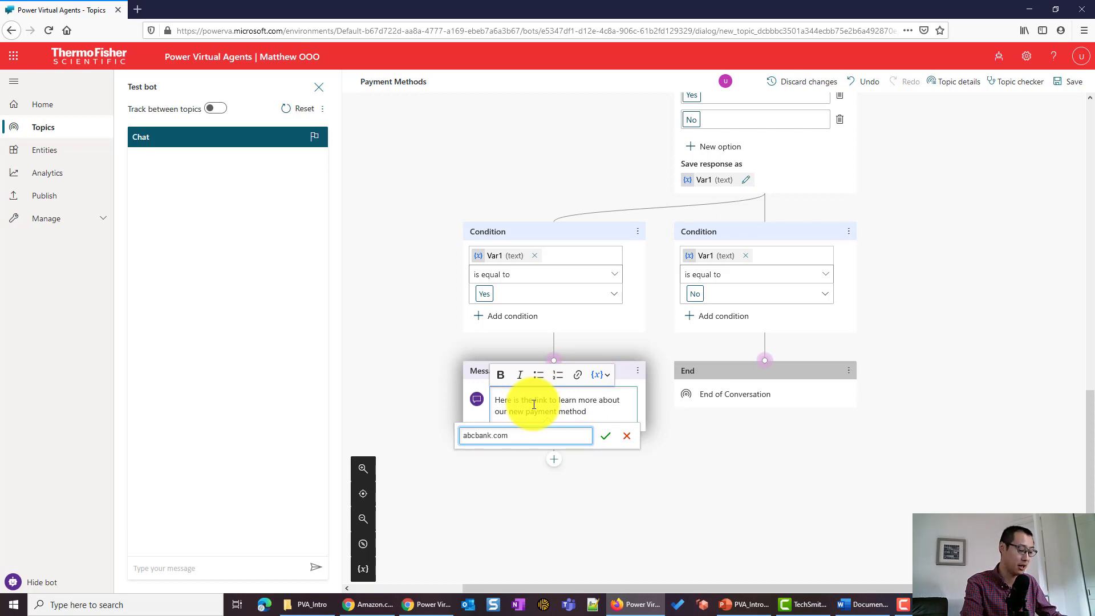
{"action": "left_click", "coordinate": [606, 436]}
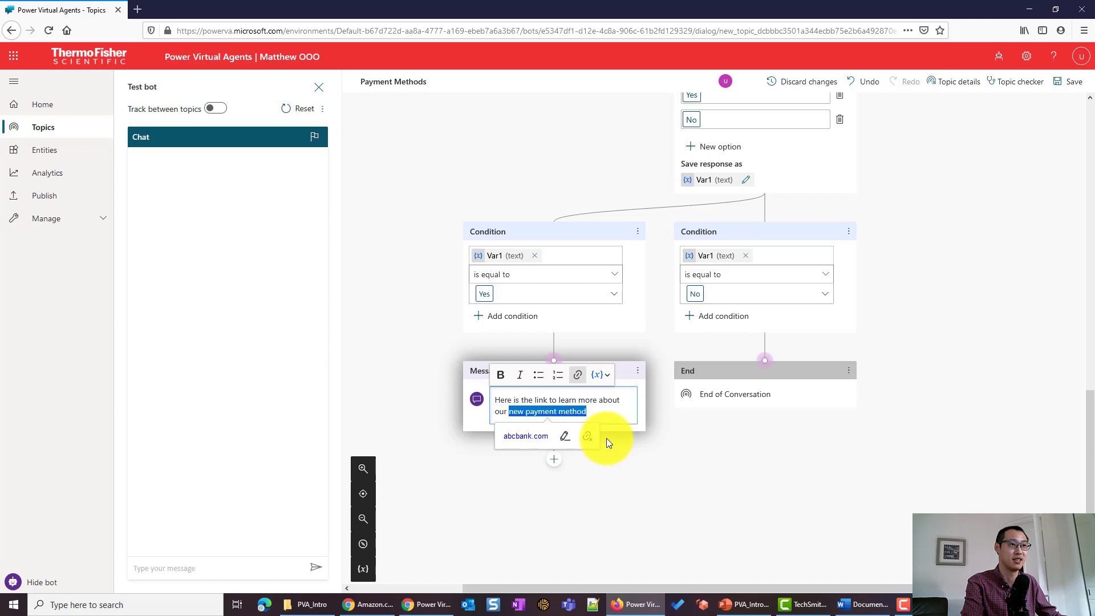
{"action": "left_click", "coordinate": [624, 413]}
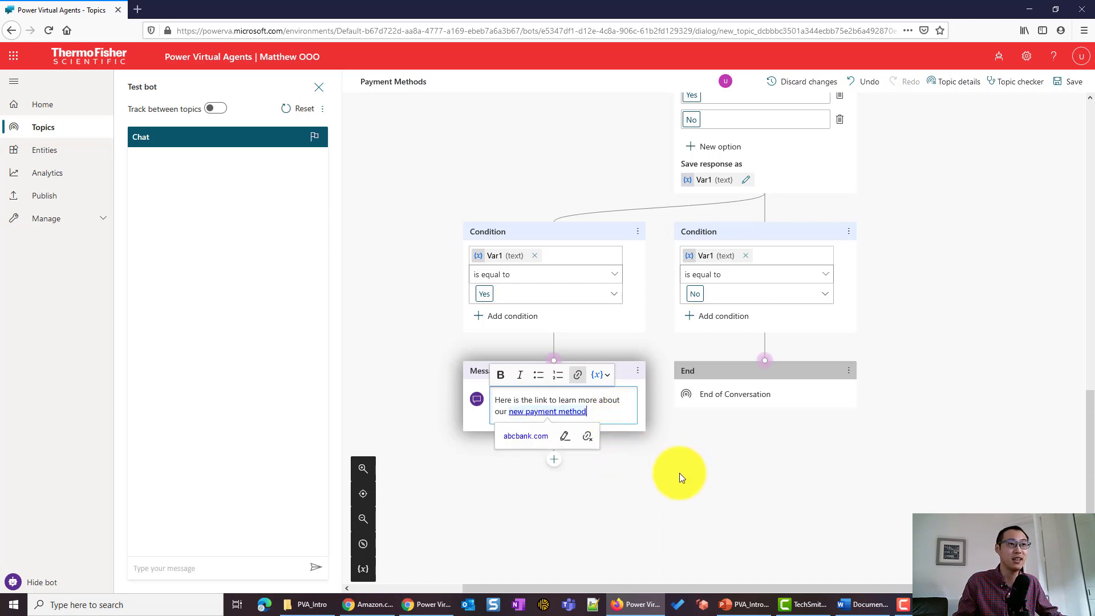
- End the conversation with a survey after the Yes branch's link message
{"action": "left_click", "coordinate": [554, 468]}
{"action": "mouse_move", "coordinate": [564, 569]}
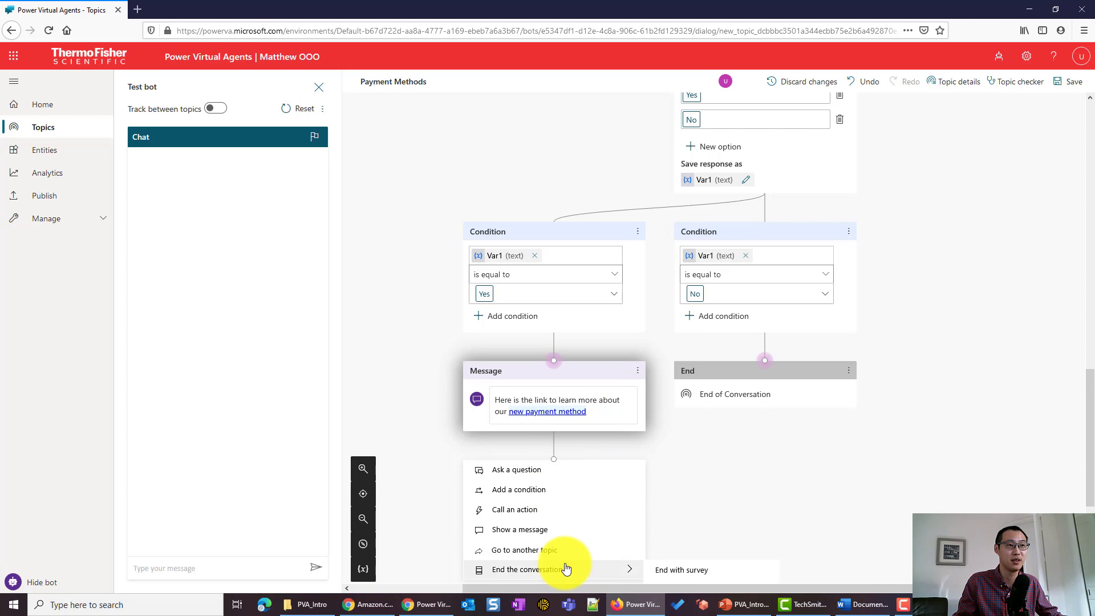
{"action": "left_click", "coordinate": [679, 571]}
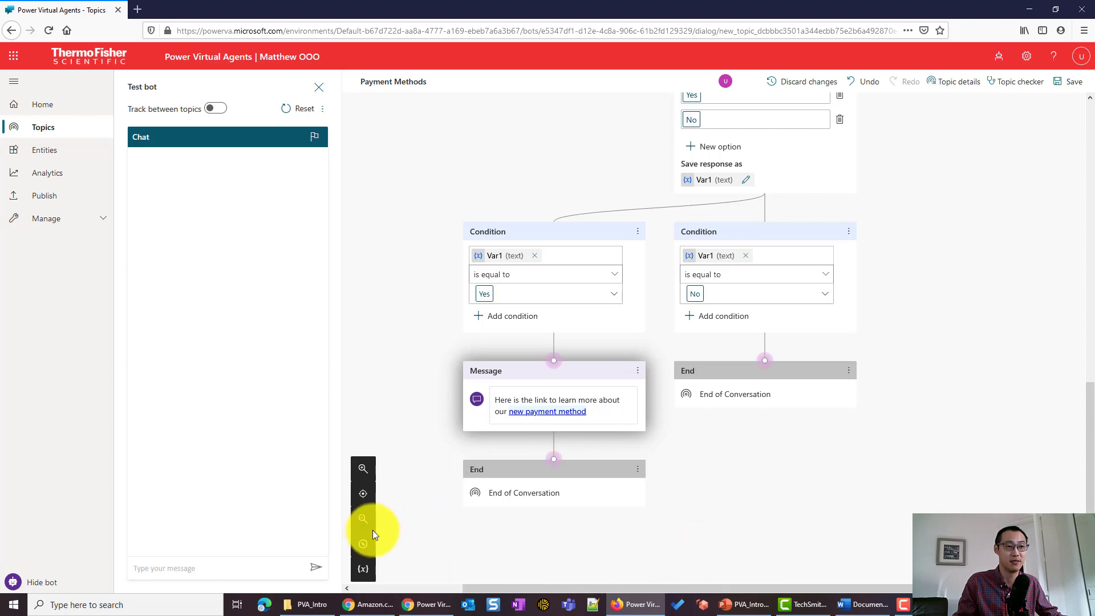
{"action": "scroll", "coordinate": [514, 354], "scroll_direction": "down", "scroll_amount": 2}
{"action": "scroll", "coordinate": [428, 440], "scroll_direction": "up", "scroll_amount": 5}
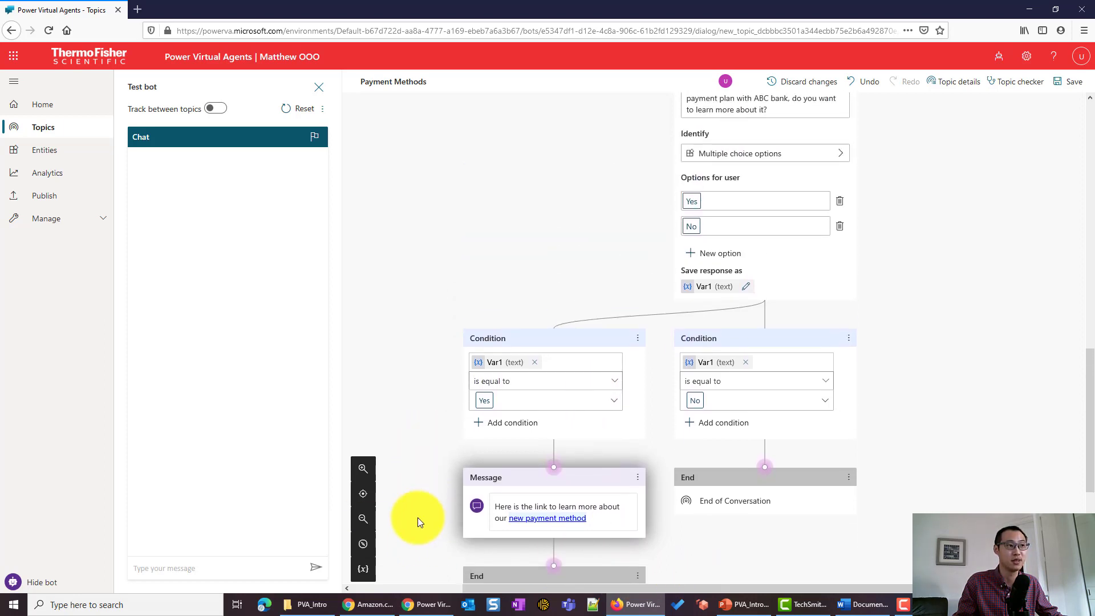
{"action": "left_click", "coordinate": [365, 520]}
{"action": "scroll", "coordinate": [798, 474], "scroll_direction": "up", "scroll_amount": 5}
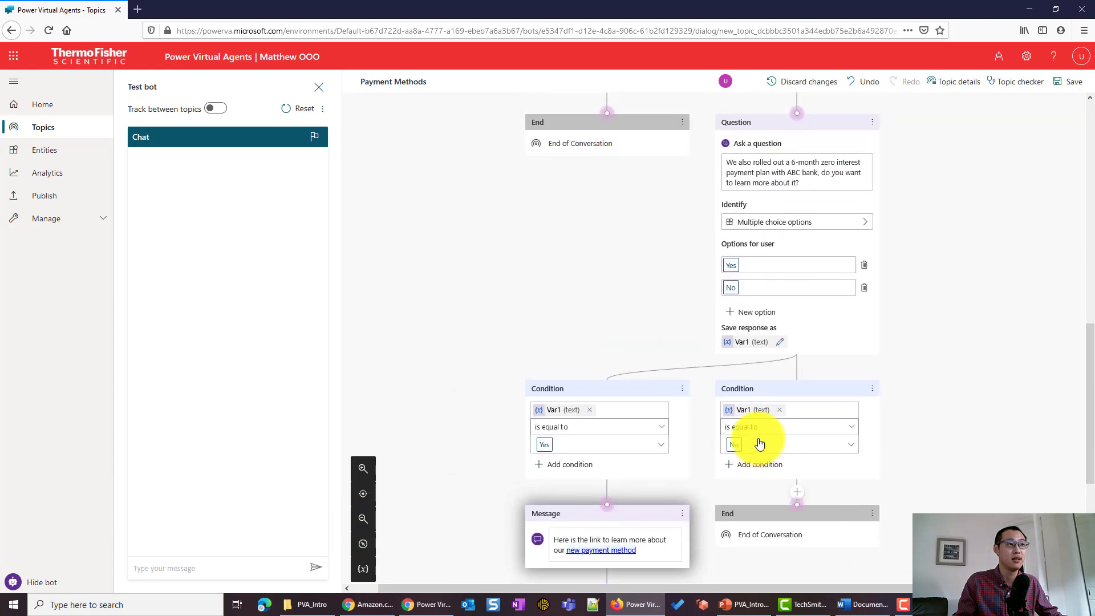
{"action": "scroll", "coordinate": [764, 439], "scroll_direction": "down", "scroll_amount": 5}
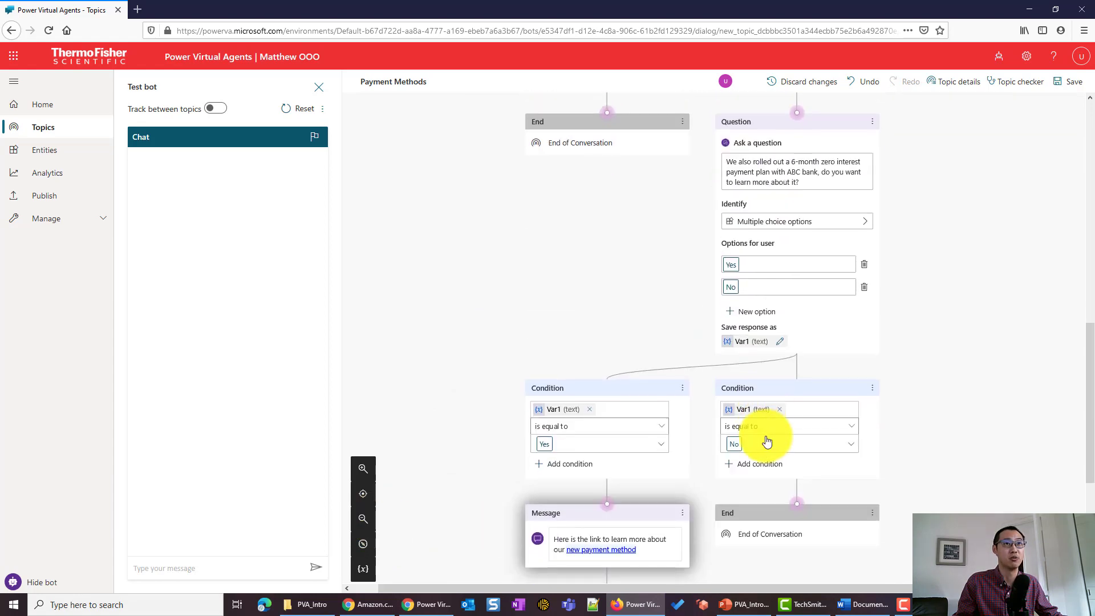
{"action": "scroll", "coordinate": [766, 436], "scroll_direction": "up", "scroll_amount": 6}
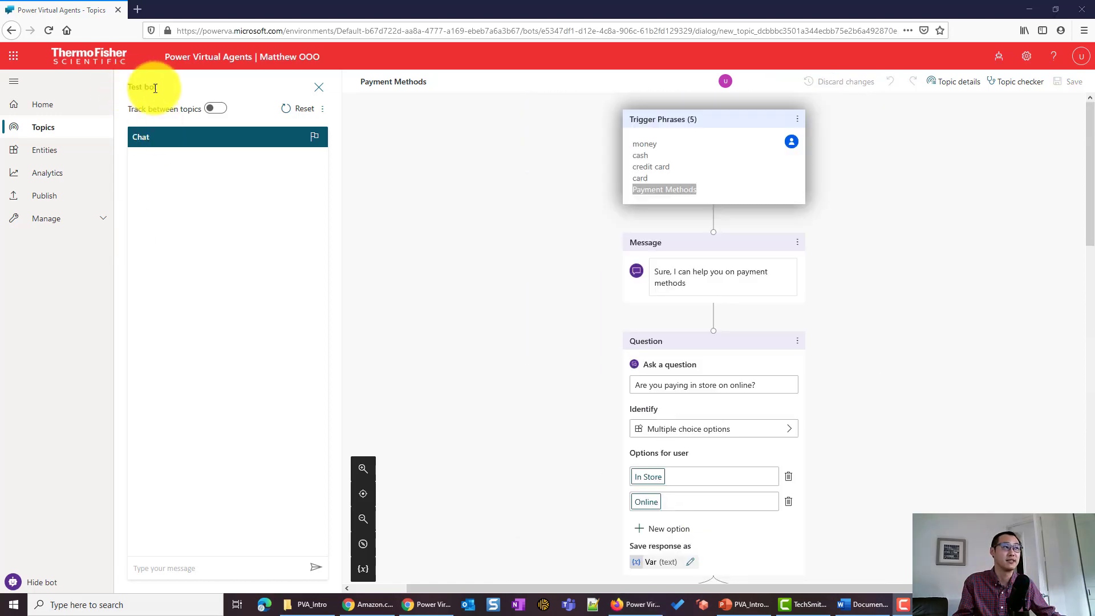
- Send "Payment Methods" to the bot in the test chat and examine the traced nodes in the topic flow
{"action": "left_click", "coordinate": [151, 568]}
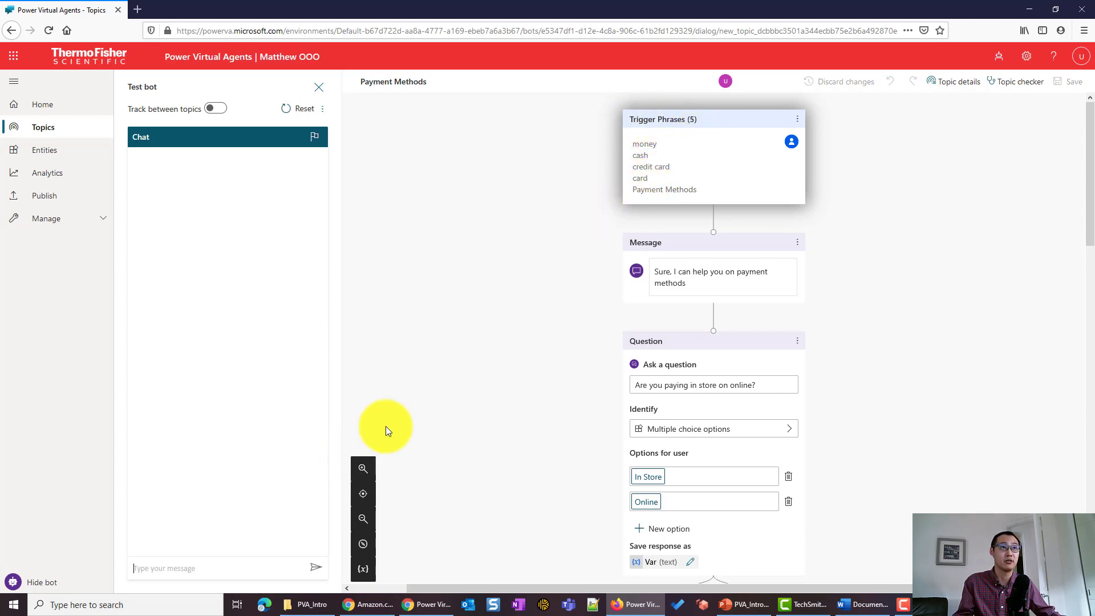
{"action": "type", "text": "Payment Methods"}
{"action": "left_click", "coordinate": [315, 567]}
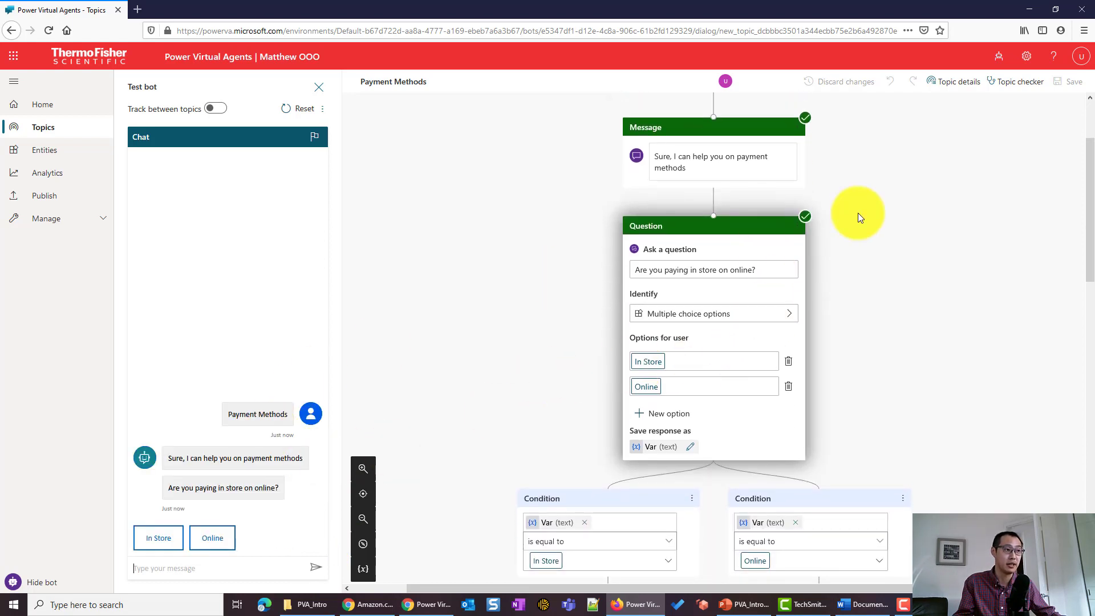
{"action": "scroll", "coordinate": [857, 214], "scroll_direction": "up", "scroll_amount": 2}
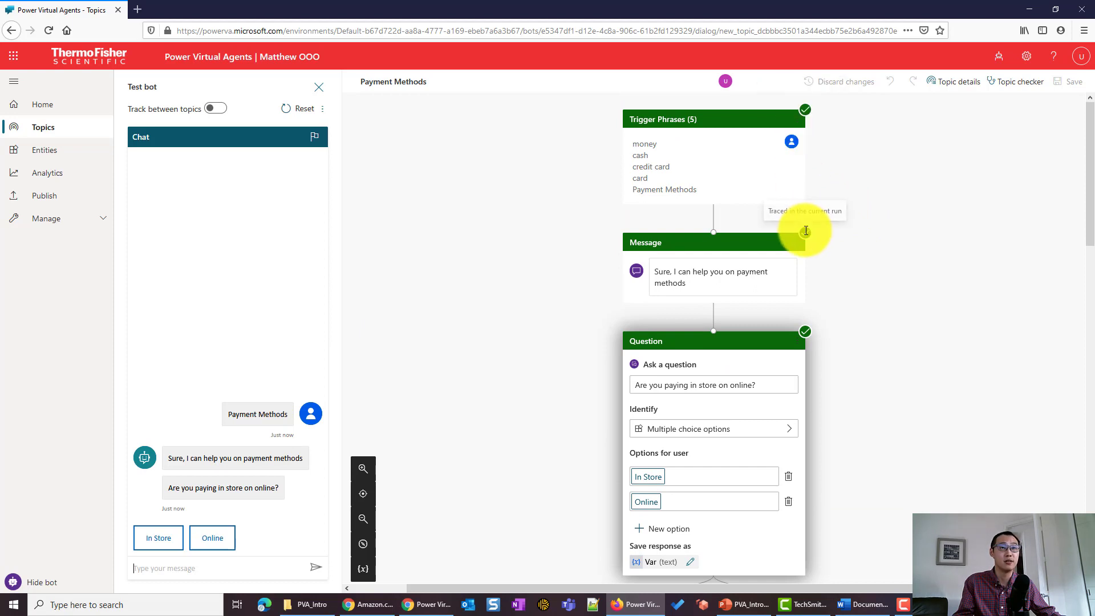
{"action": "scroll", "coordinate": [806, 350], "scroll_direction": "down", "scroll_amount": 1}
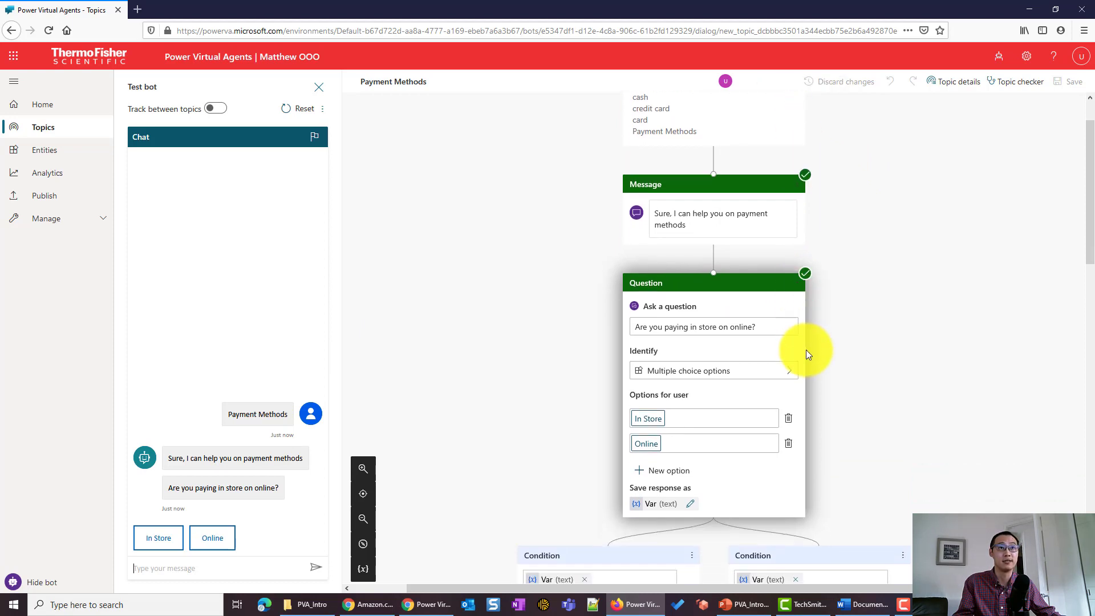
{"action": "scroll", "coordinate": [820, 358], "scroll_direction": "down", "scroll_amount": 1}
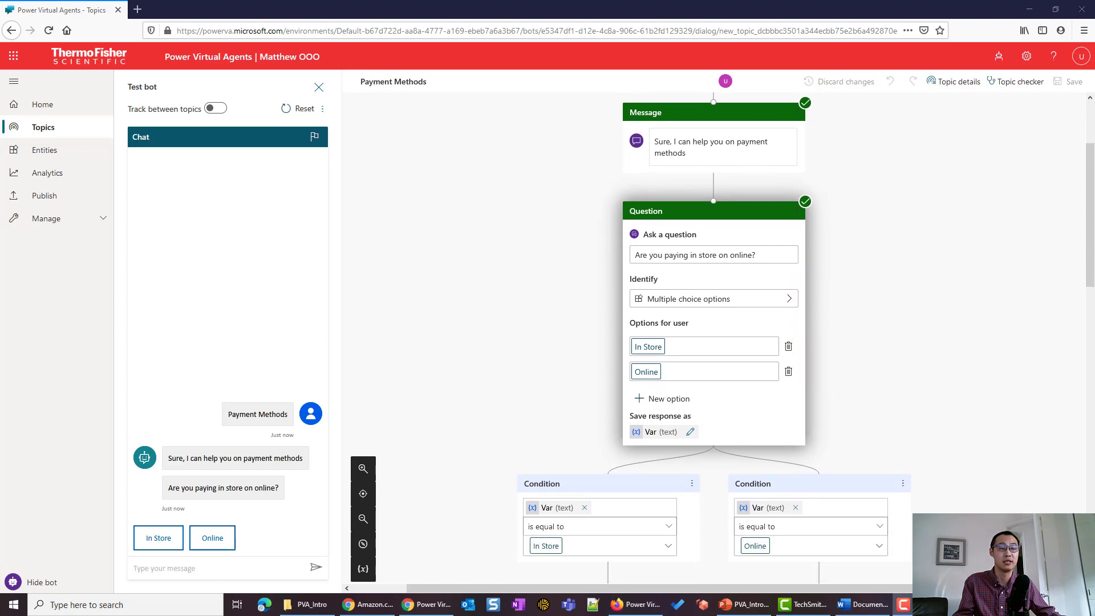
- Test the online path by answering Online, Yes to the payment plan, Yes to the answered question, and "No, thanks" to further help
{"action": "left_click", "coordinate": [226, 539]}
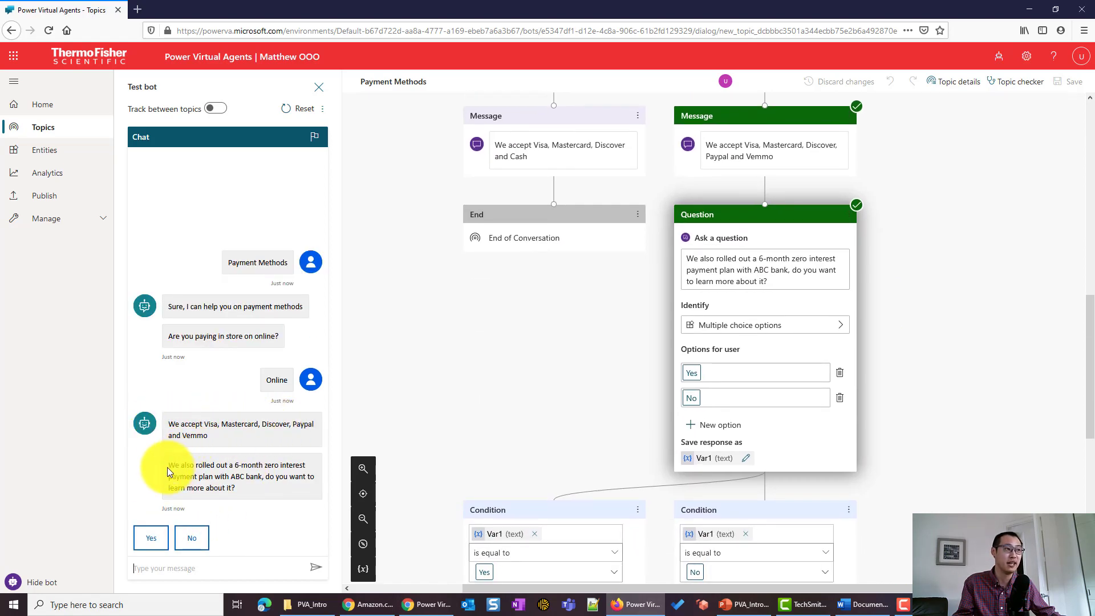
{"action": "left_click", "coordinate": [154, 539]}
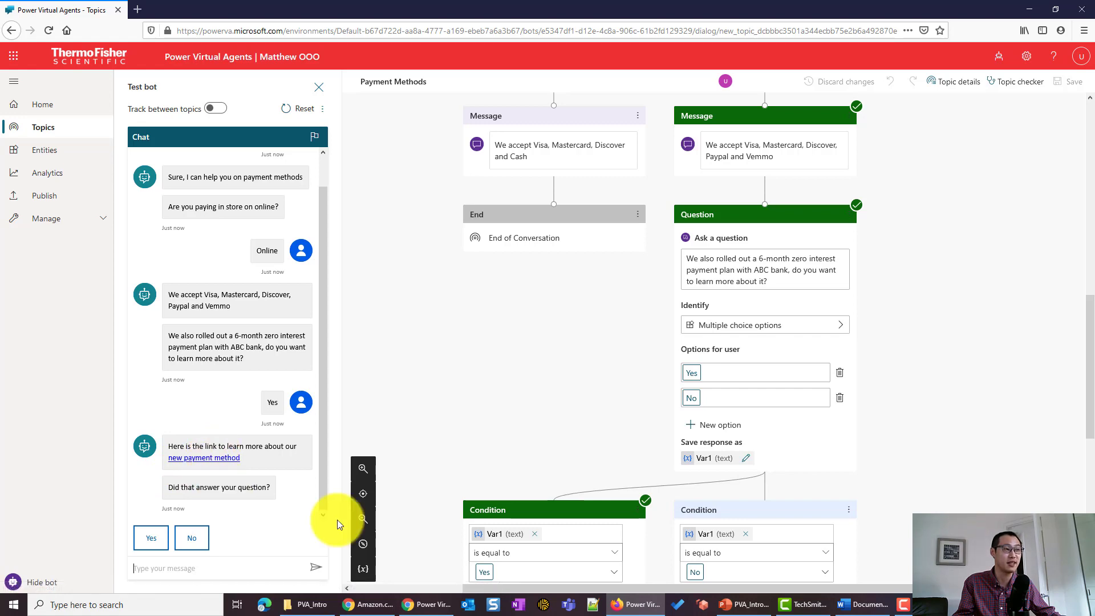
{"action": "scroll", "coordinate": [651, 502], "scroll_direction": "down", "scroll_amount": 7}
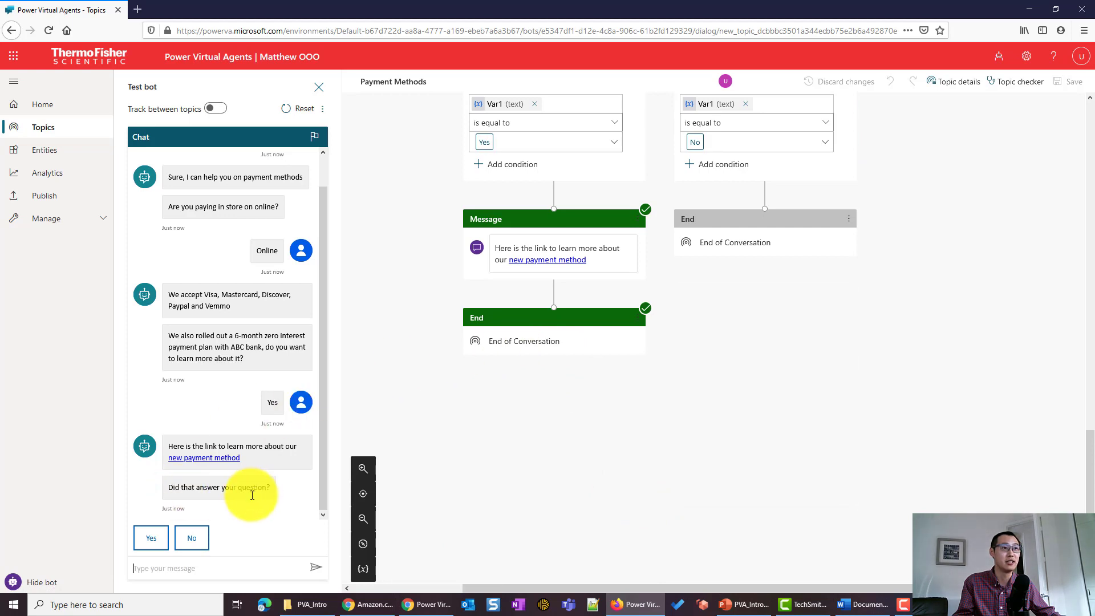
{"action": "left_click", "coordinate": [153, 538]}
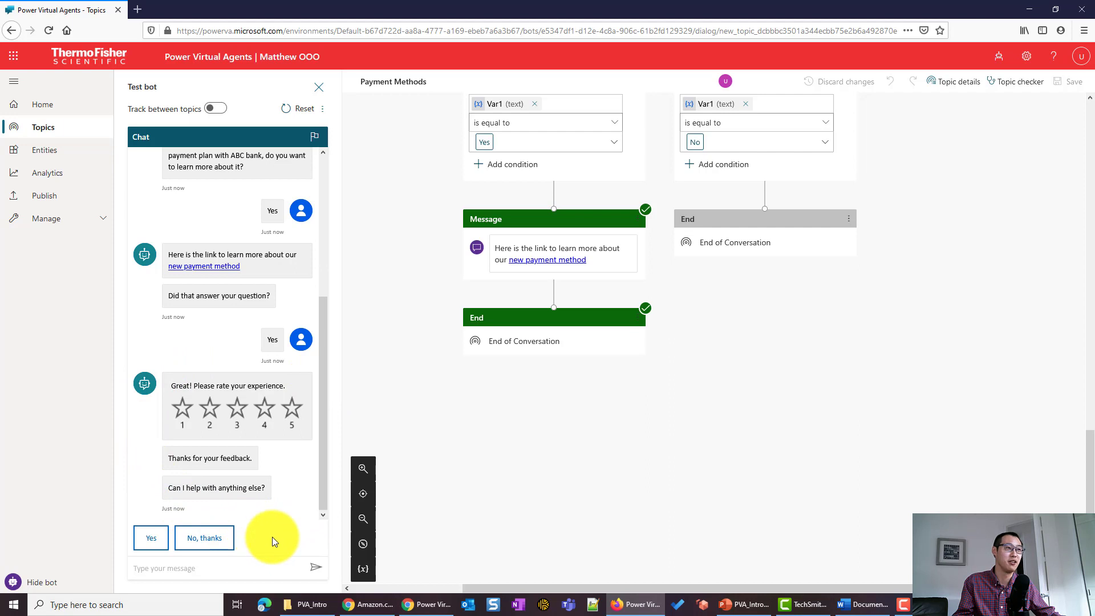
{"action": "left_click", "coordinate": [209, 539]}
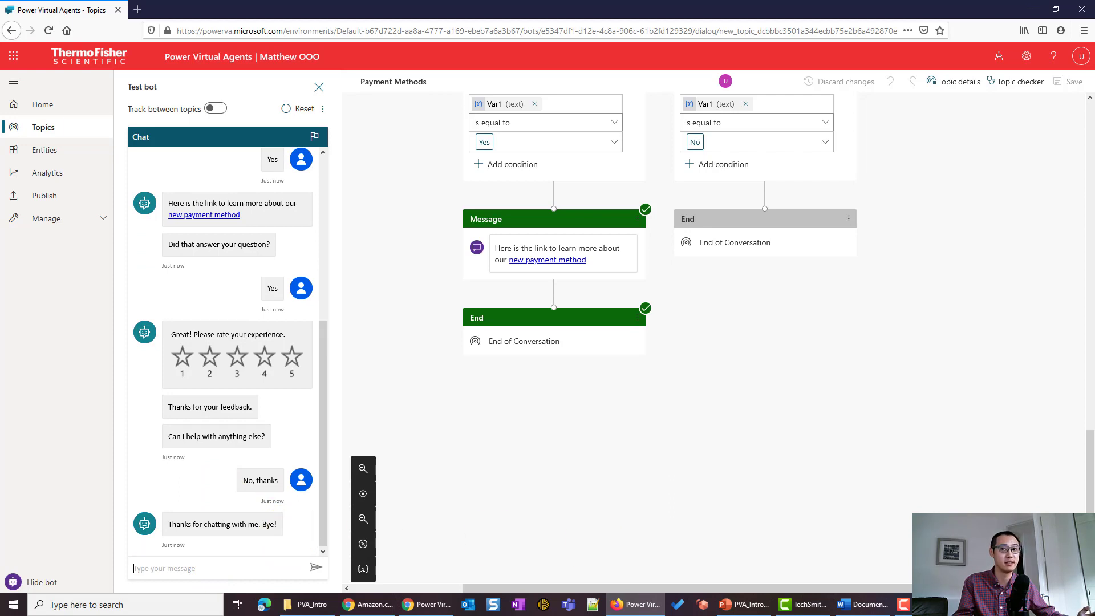
- Test the in-store path by sending "Payment Methods" again, choosing In Store, and answering Yes to the closing question
{"action": "type", "text": "Payment Methods"}
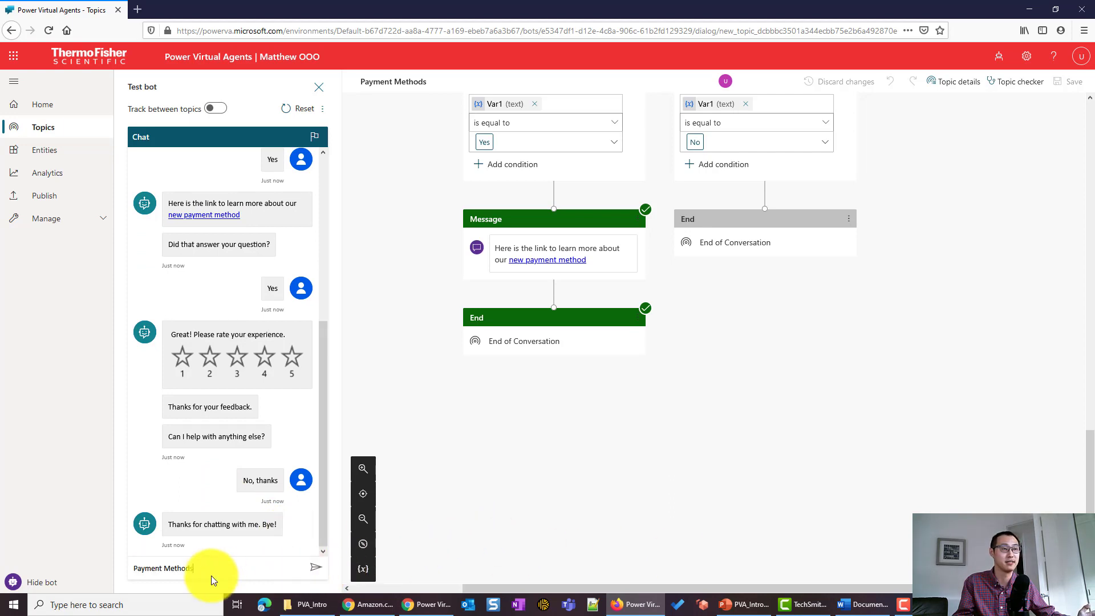
{"action": "left_click", "coordinate": [312, 567]}
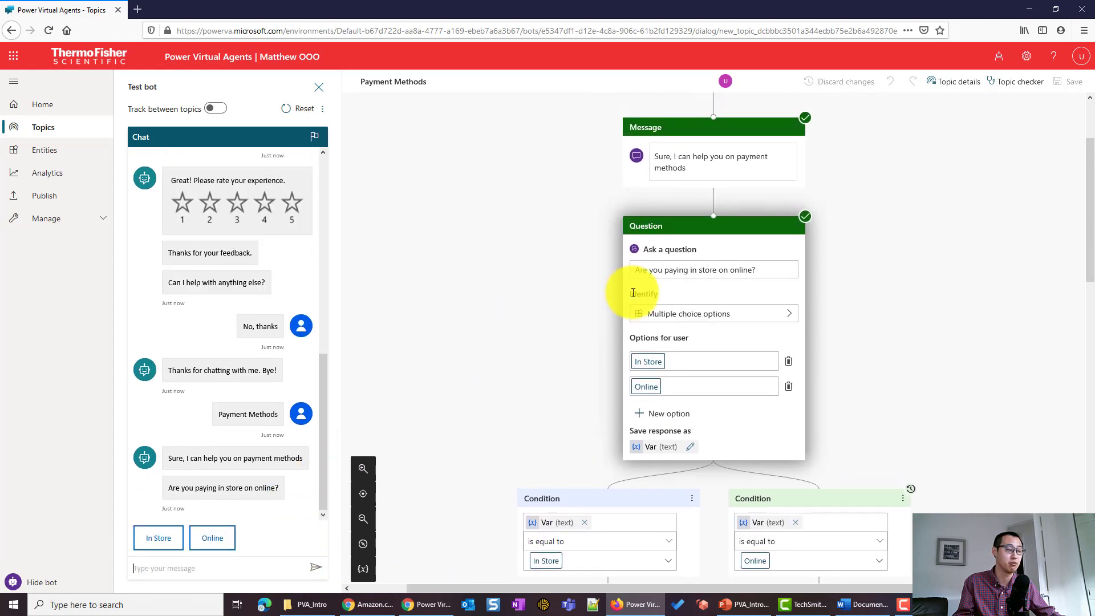
{"action": "left_click", "coordinate": [155, 539]}
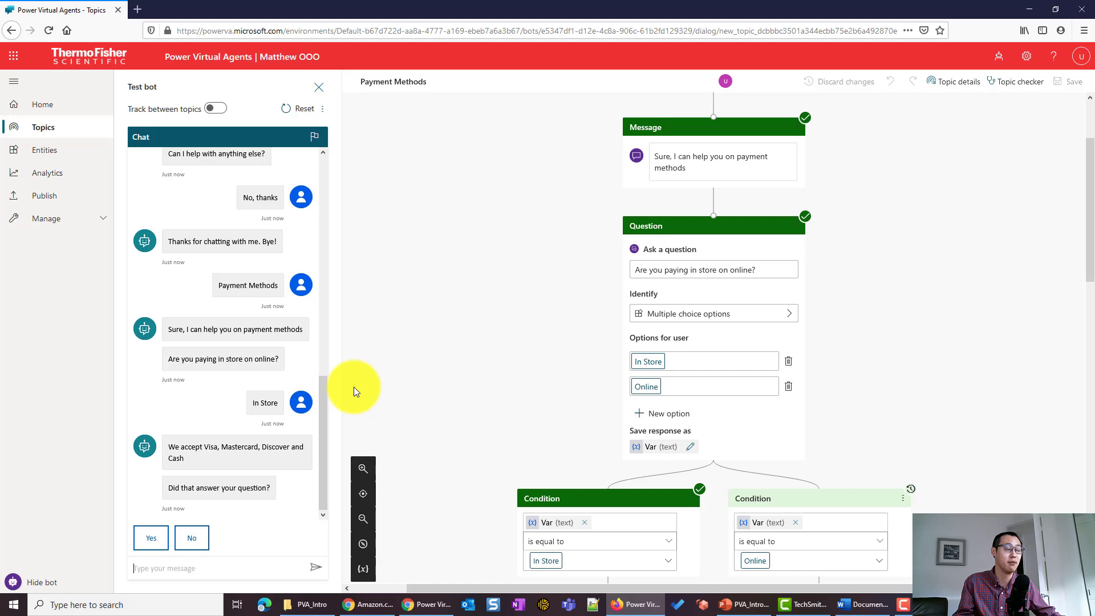
{"action": "left_click", "coordinate": [148, 539]}
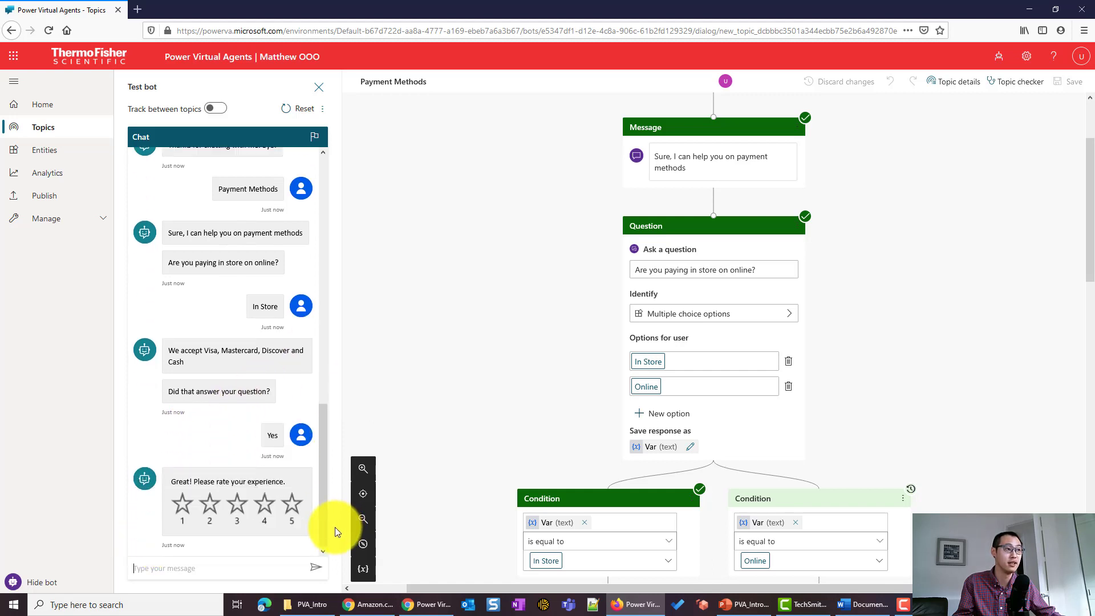
- Test declining the payment plan by sending "Payment Methods", choosing Online, and answering No to the ABC bank offer
{"action": "type", "text": "Payment Methods"}
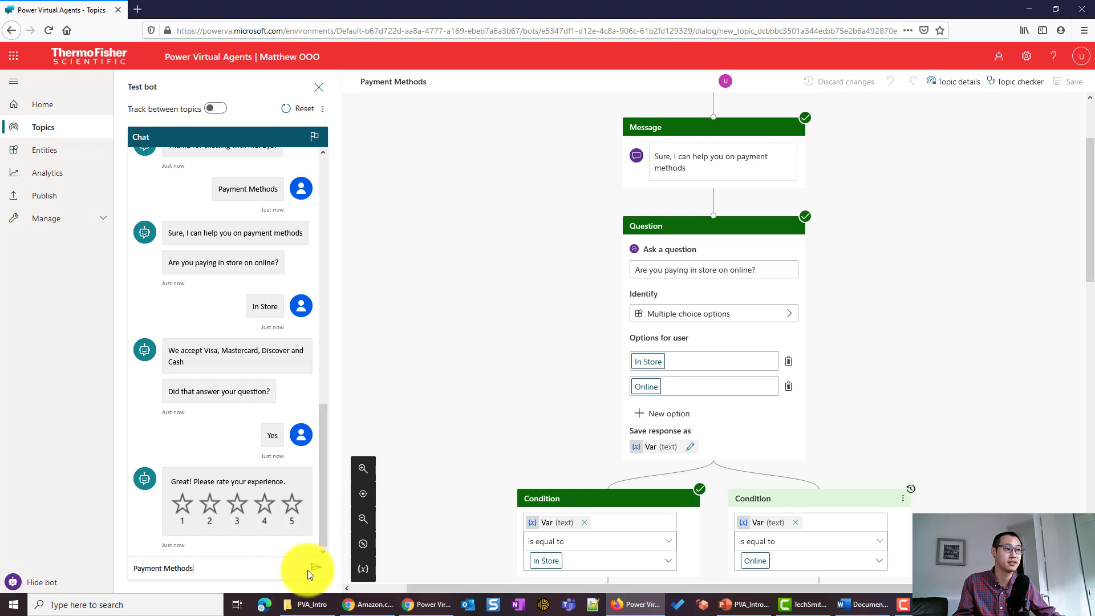
{"action": "left_click", "coordinate": [312, 568]}
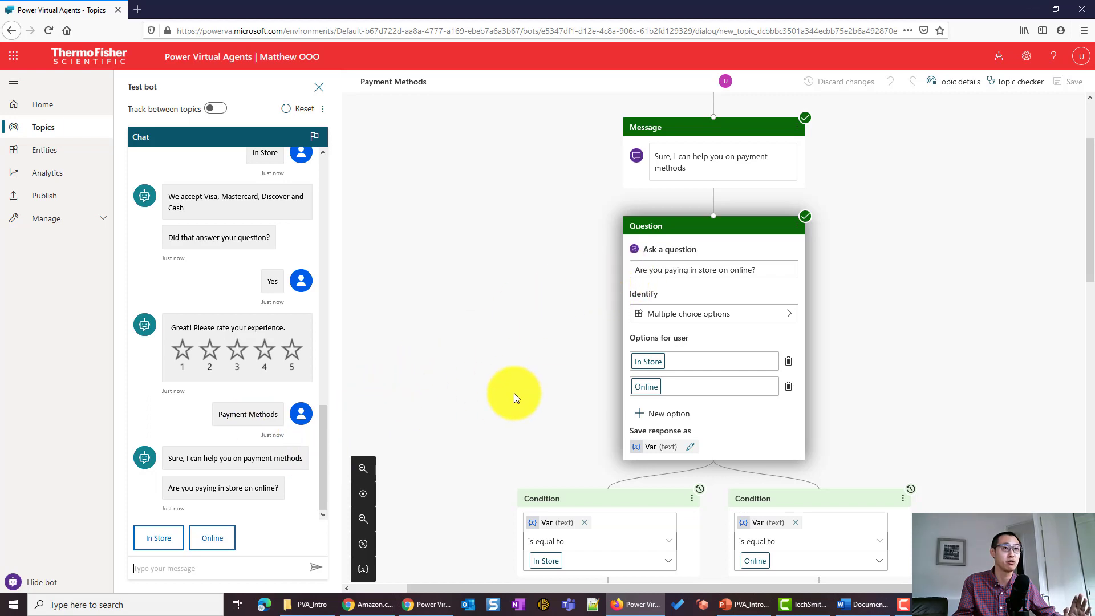
{"action": "left_click", "coordinate": [213, 538]}
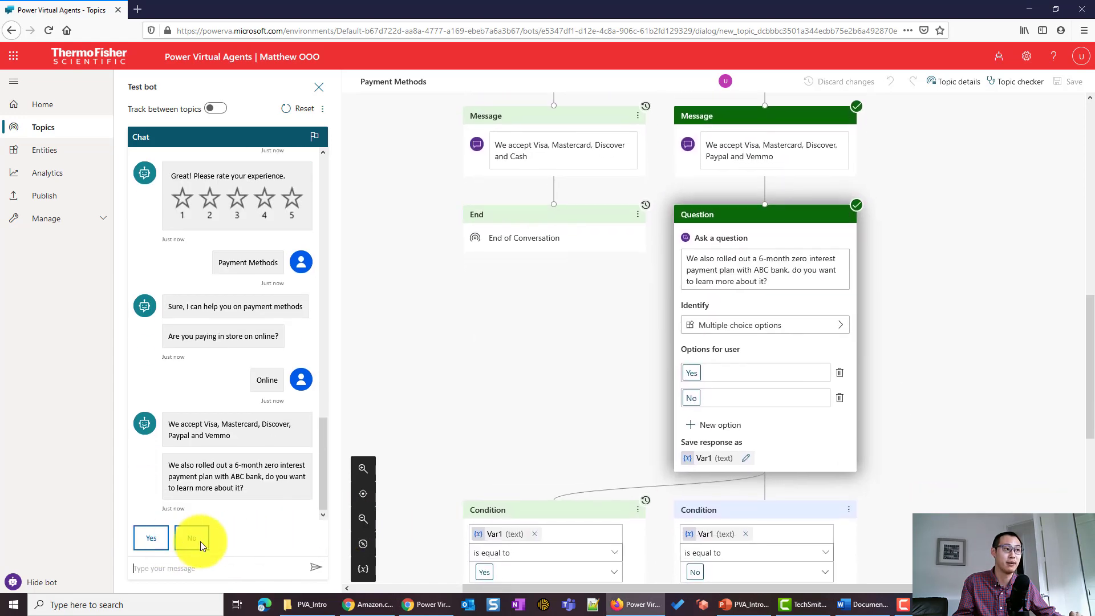
{"action": "left_click", "coordinate": [194, 538]}
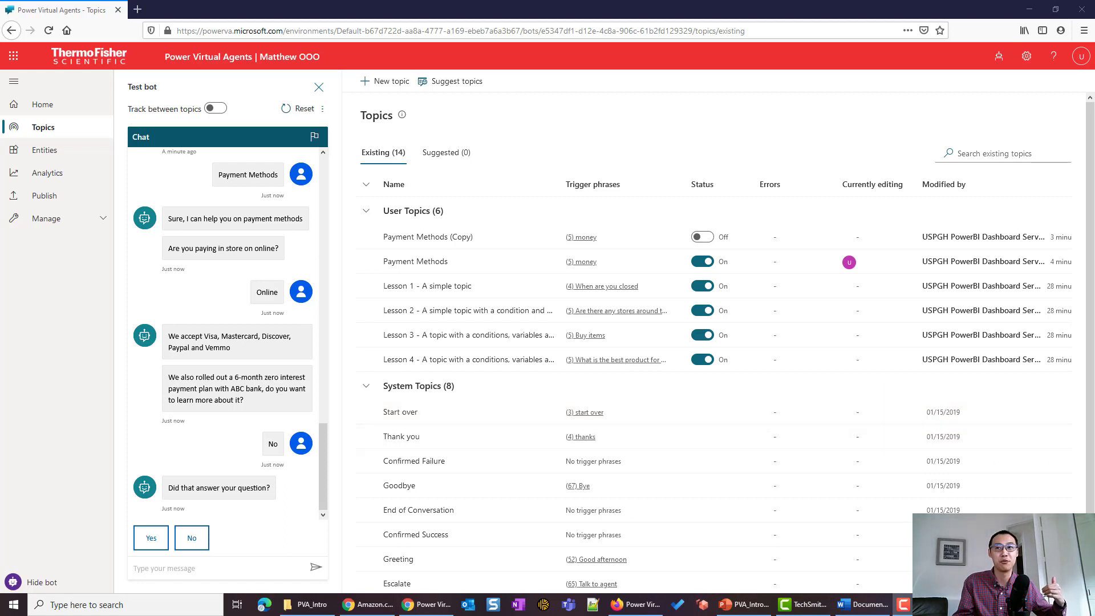
- Publish the bot's latest content and confirm the publication
{"action": "left_click", "coordinate": [26, 197]}
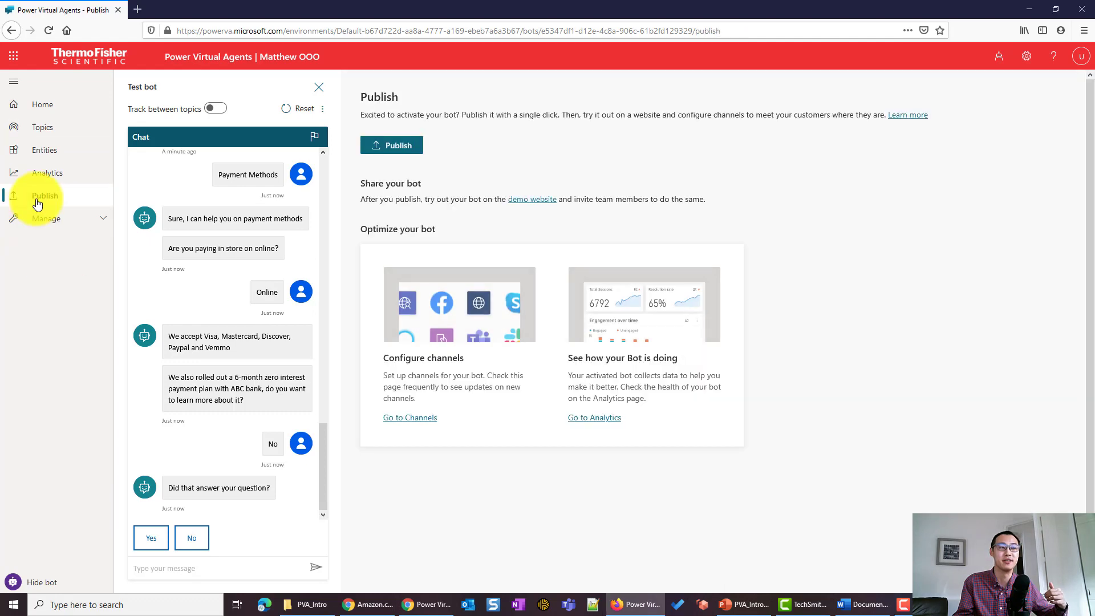
{"action": "left_click", "coordinate": [377, 149]}
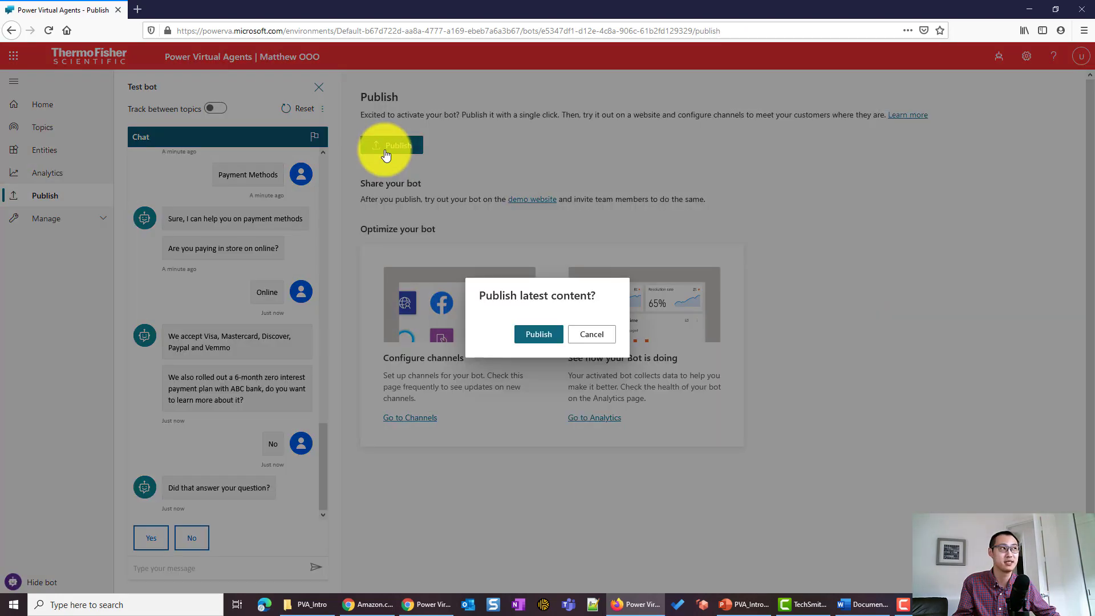
{"action": "left_click", "coordinate": [544, 336]}
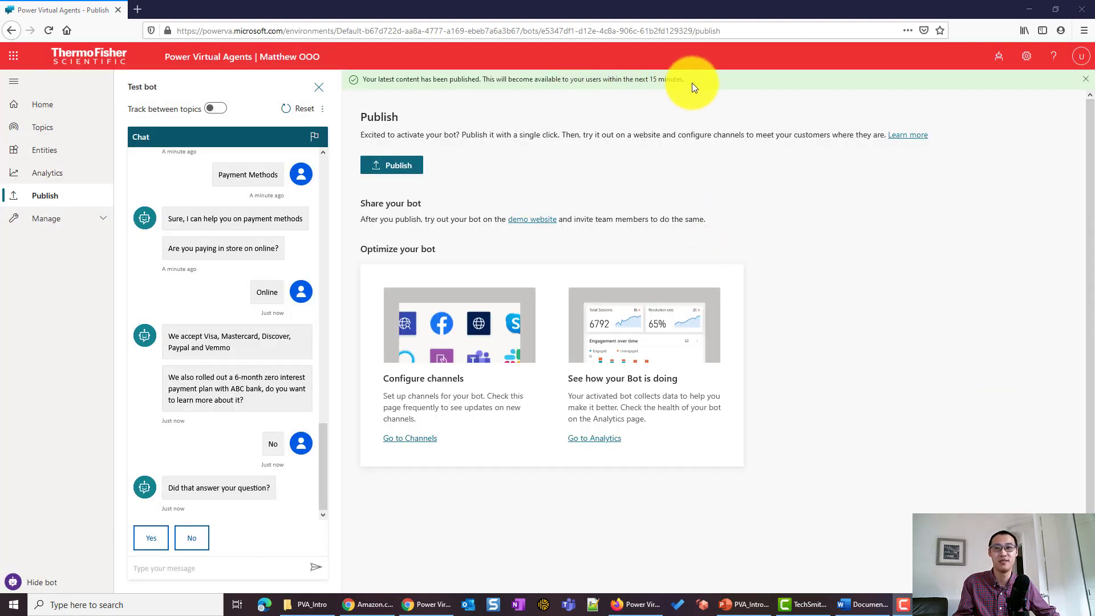
{"action": "left_click_drag", "start_coordinate": [686, 79], "coordinate": [624, 75]}
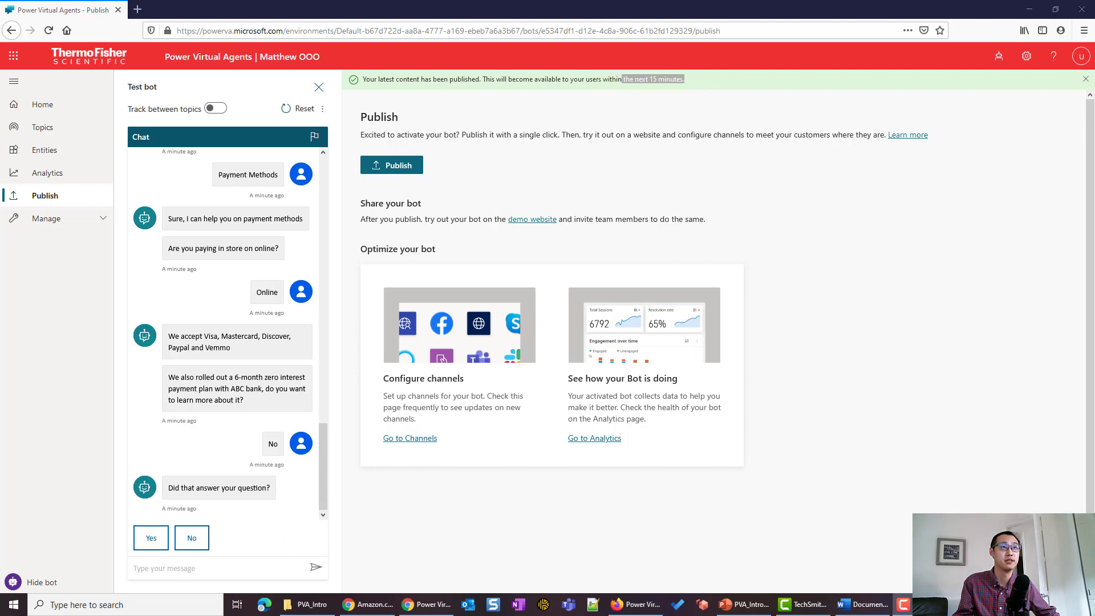
- Open the bot's channel configuration and look through the available channels
{"action": "left_click", "coordinate": [405, 447]}
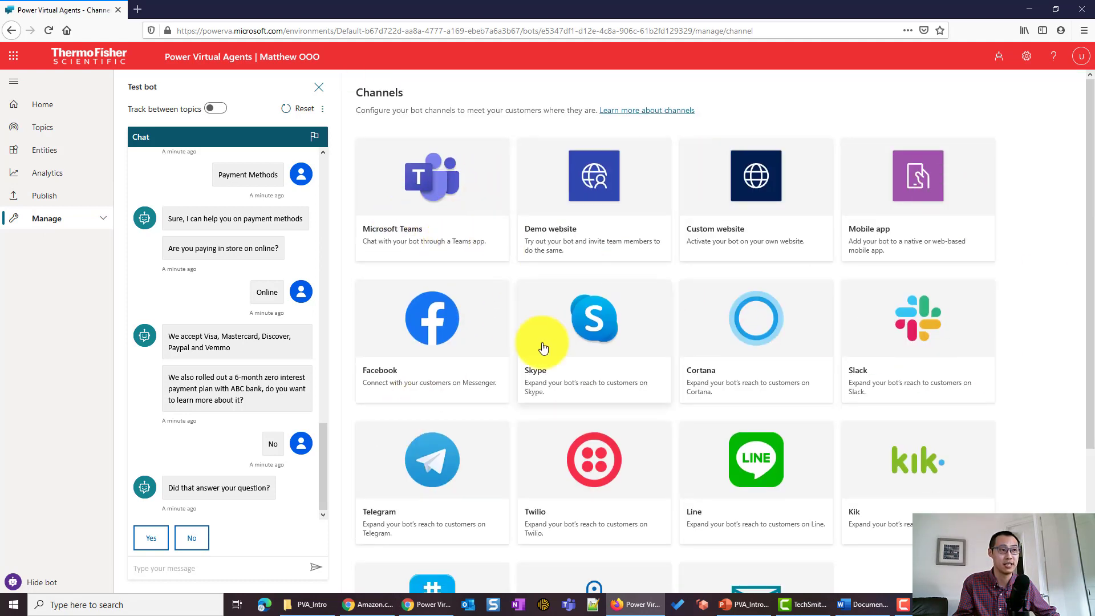
{"action": "scroll", "coordinate": [593, 439], "scroll_direction": "down", "scroll_amount": 3}
{"action": "scroll", "coordinate": [593, 437], "scroll_direction": "up", "scroll_amount": 3}
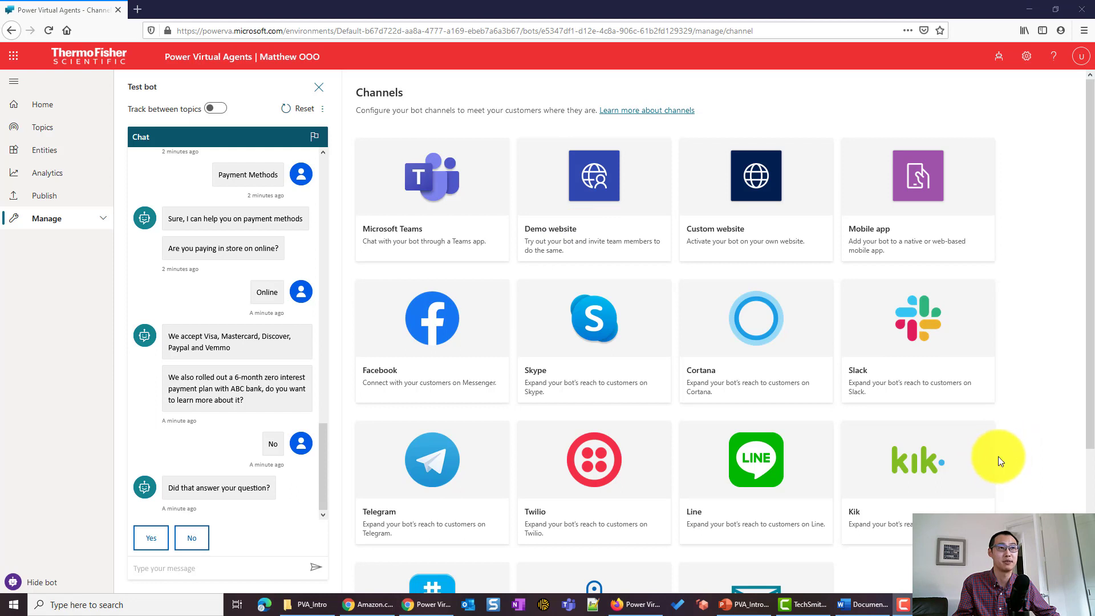
{"action": "scroll", "coordinate": [703, 446], "scroll_direction": "down", "scroll_amount": 4}
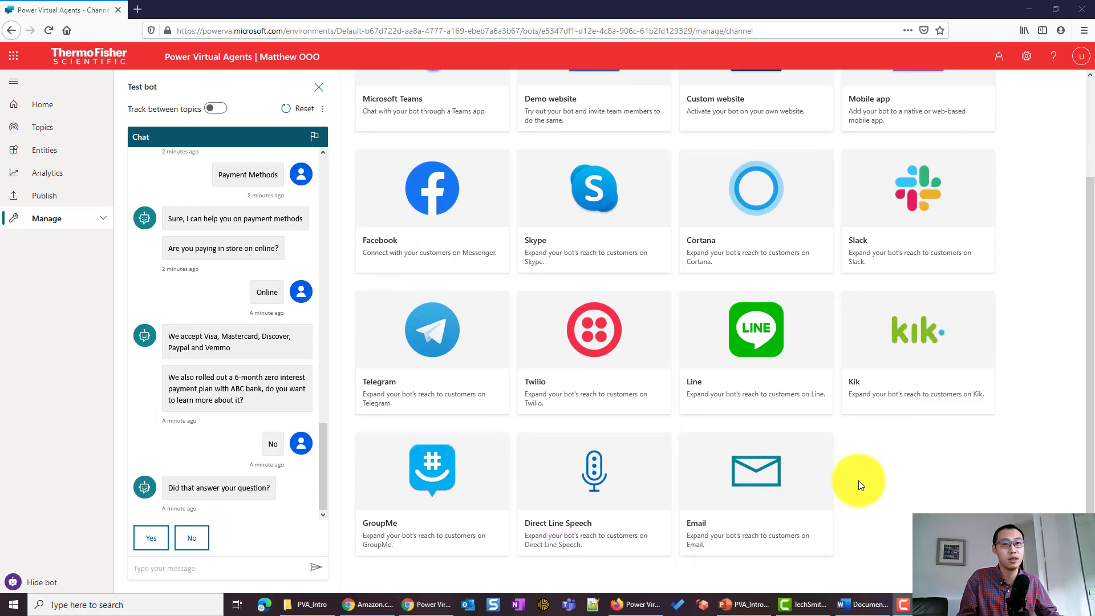
{"action": "scroll", "coordinate": [858, 481], "scroll_direction": "up", "scroll_amount": 4}
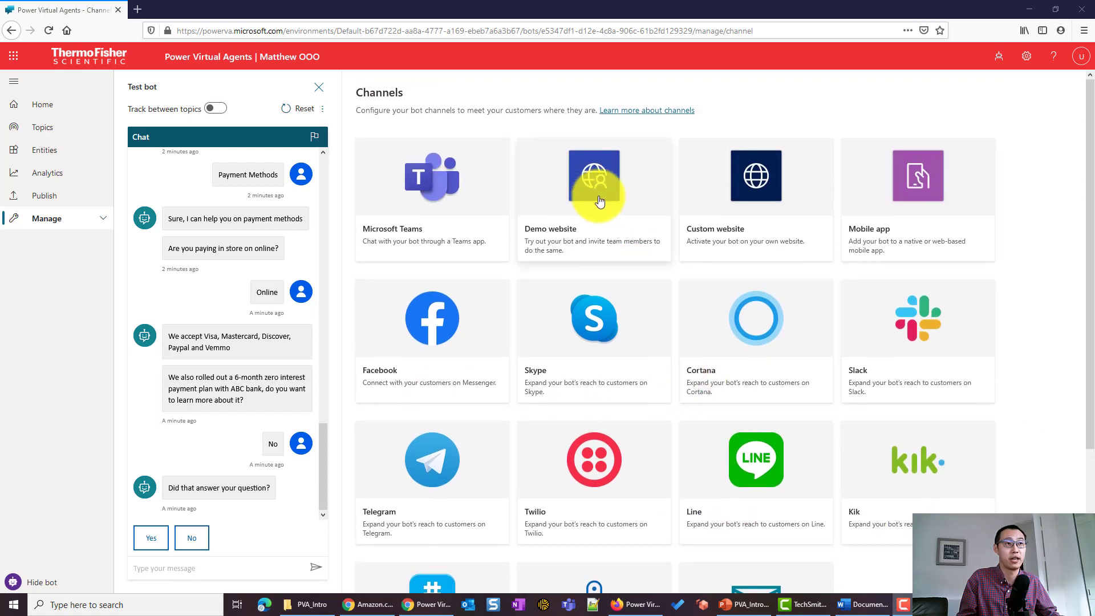
- Copy the share link of the Demo website channel and open it in a new browser tab
{"action": "left_click", "coordinate": [595, 190]}
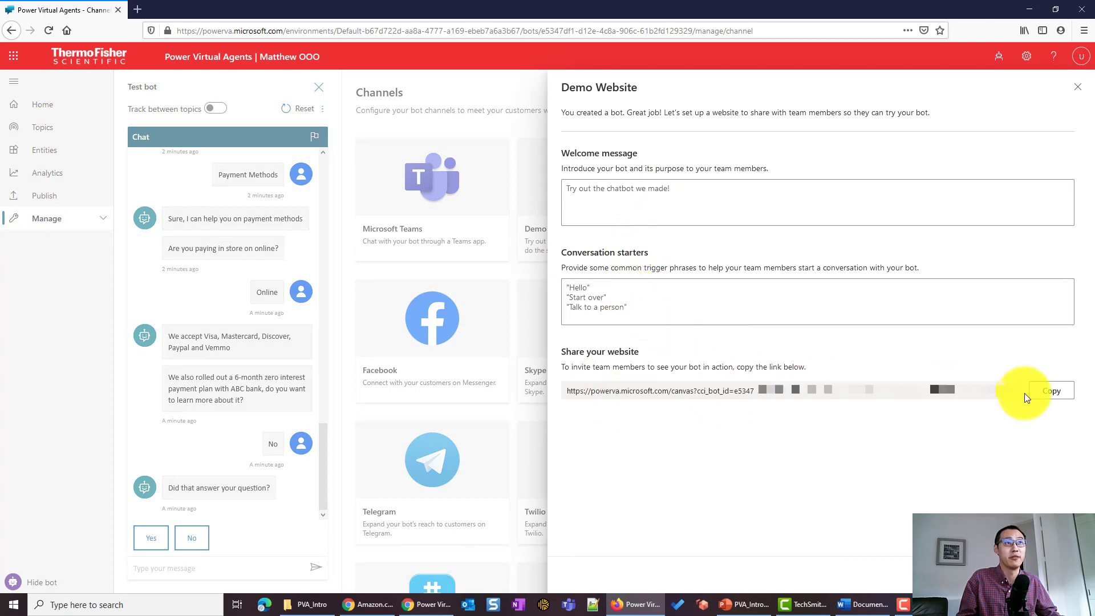
{"action": "left_click", "coordinate": [1052, 392]}
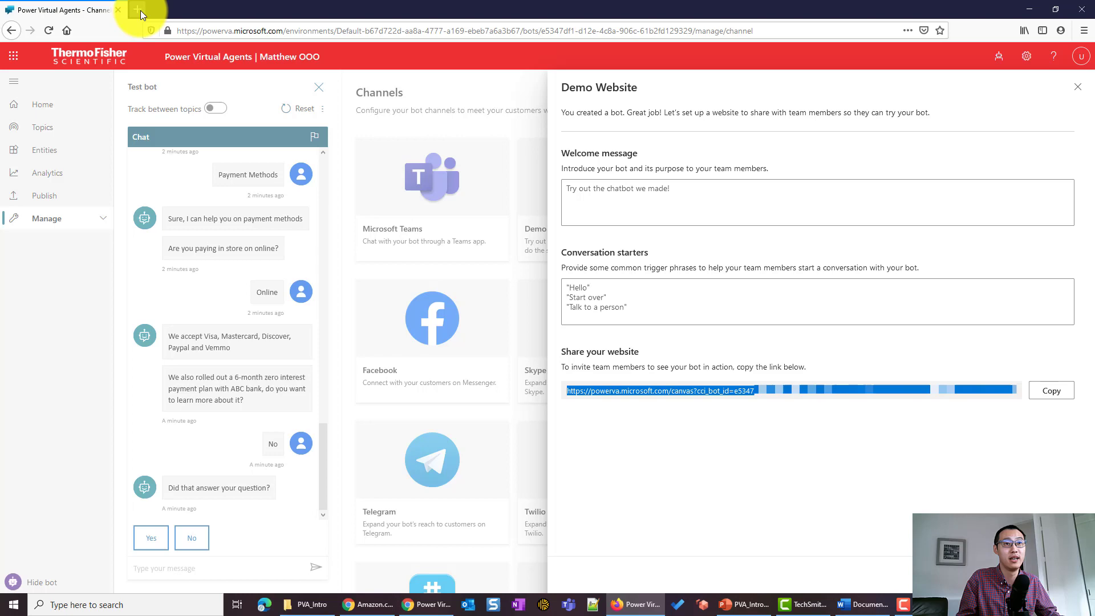
{"action": "left_click", "coordinate": [141, 10]}
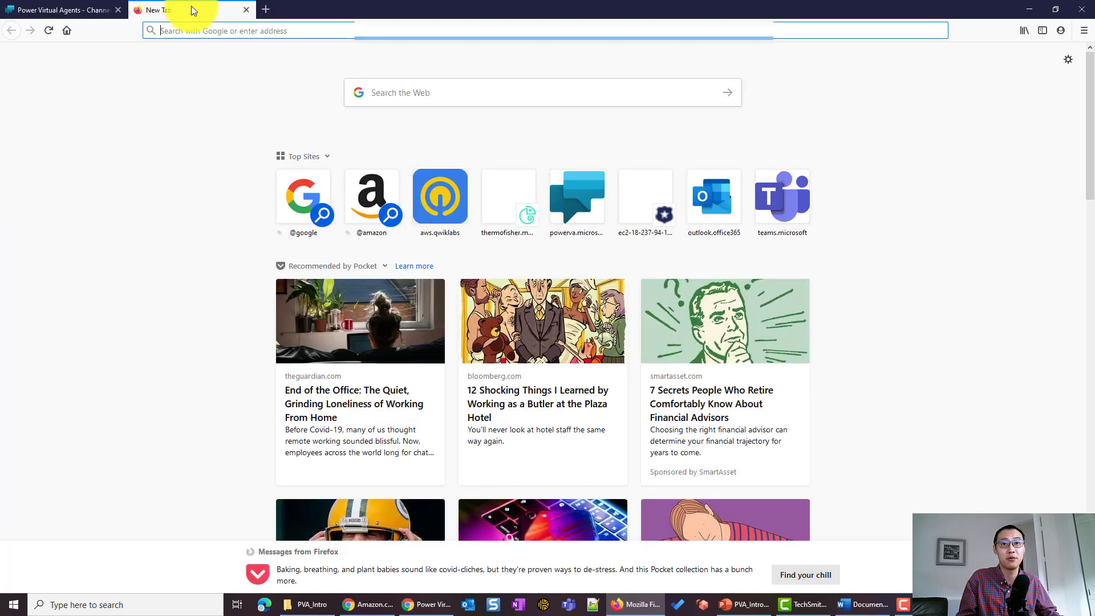
{"action": "key", "text": "ctrl+v"}
{"action": "key", "text": "Return"}
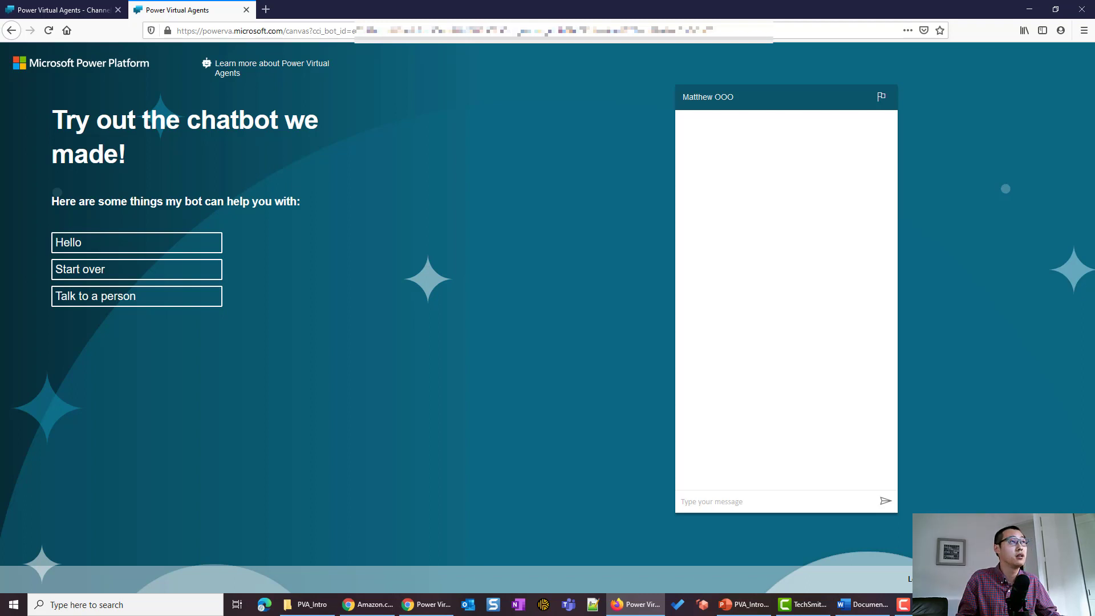
- Send the message "Payment Menthods" to the bot in the demo website's chat
{"action": "left_click", "coordinate": [694, 498]}
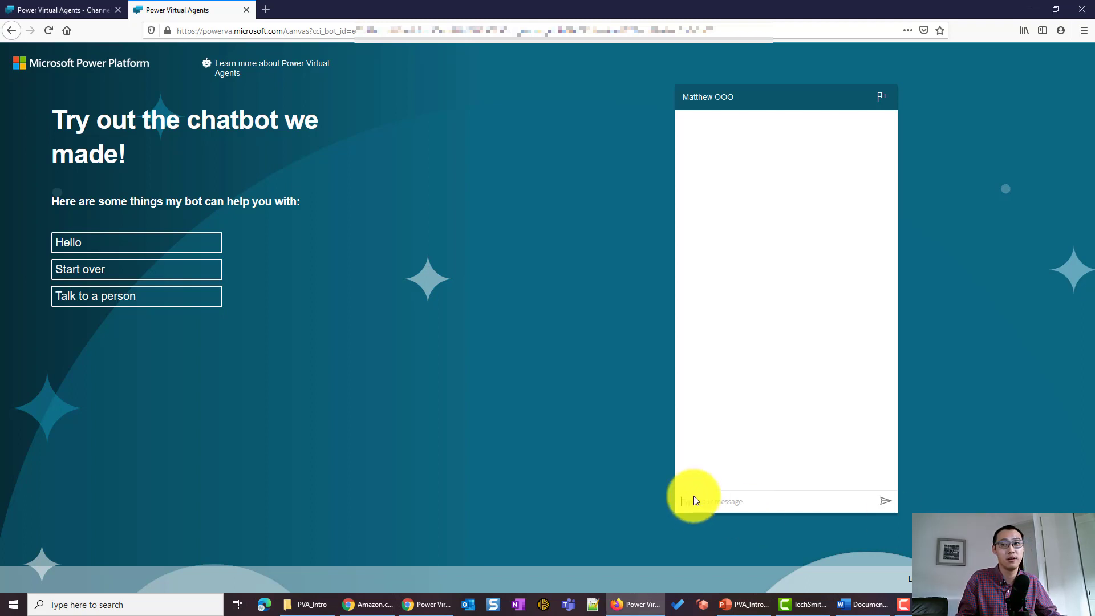
{"action": "type", "text": "Pay"}
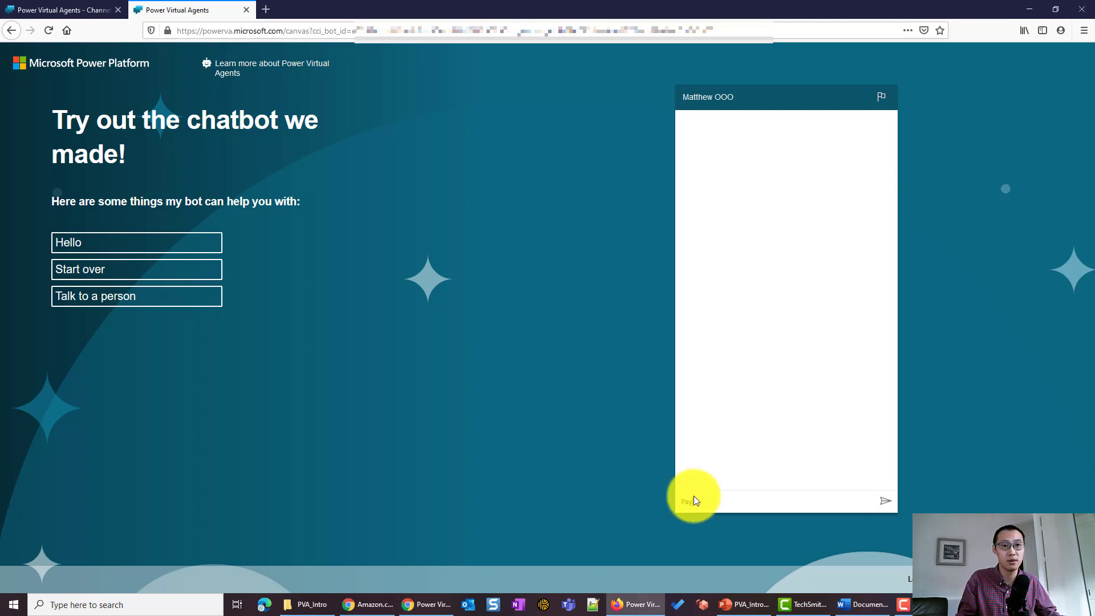
{"action": "type", "text": "ment Mentods"}
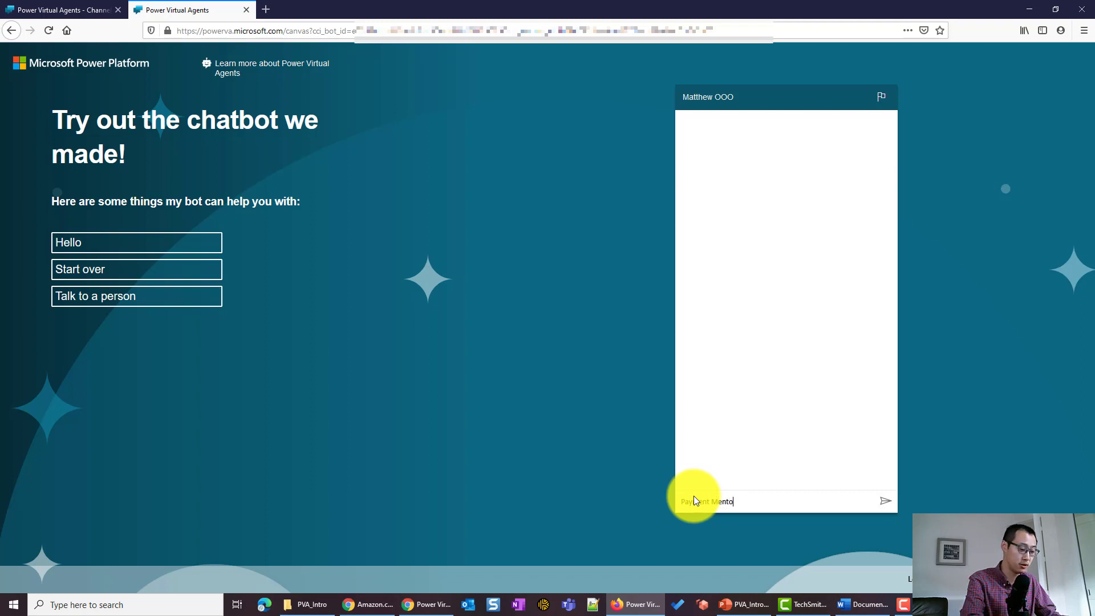
{"action": "key", "text": "BackSpace"}
{"action": "key", "text": "BackSpace"}
{"action": "key", "text": "BackSpace"}
{"action": "type", "text": "hods"}
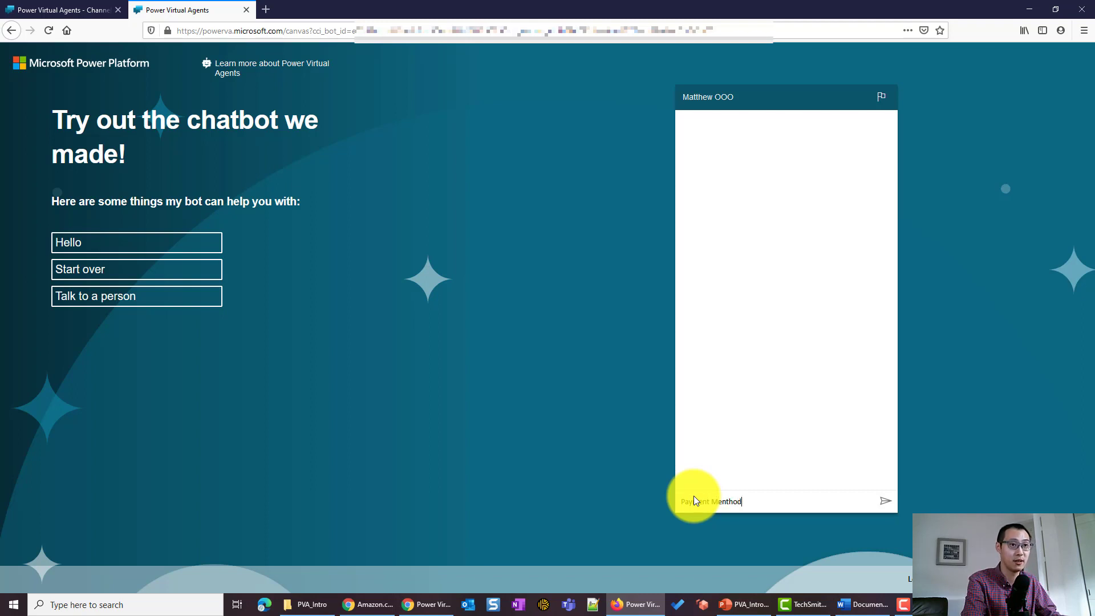
{"action": "key", "text": "Return"}
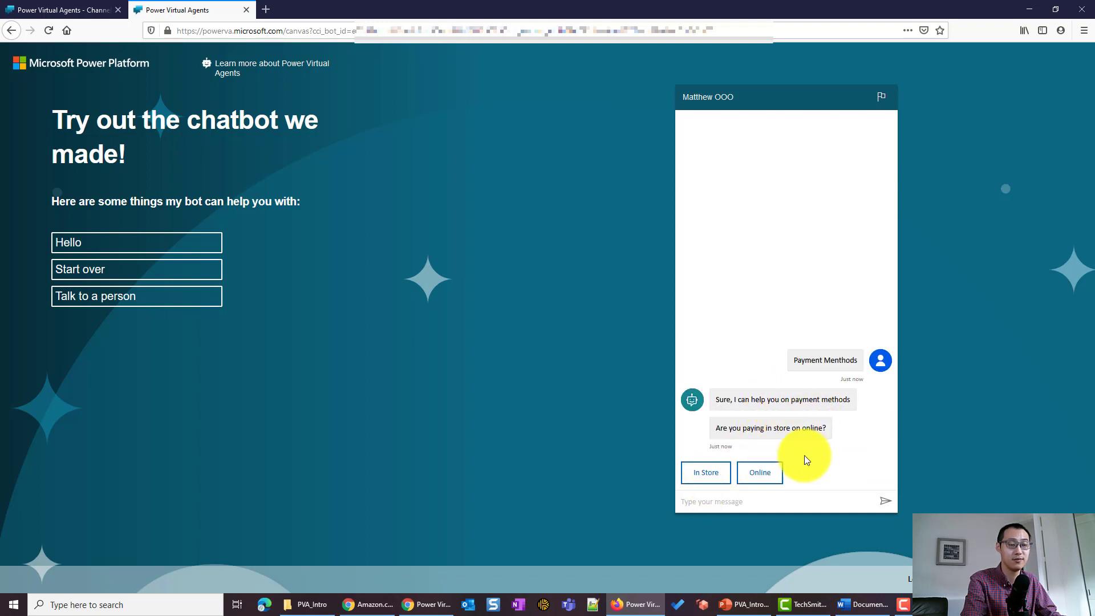
- Choose Online, answer Yes to the ABC bank payment plan, confirm the question was answered, and rate the experience 5 stars
{"action": "left_click", "coordinate": [767, 473]}
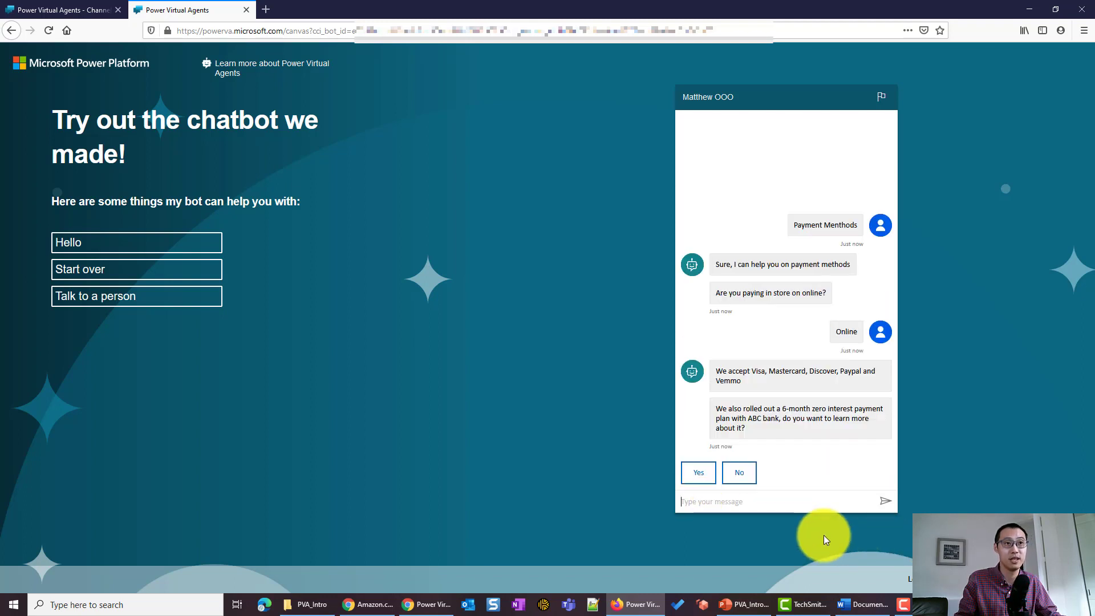
{"action": "left_click", "coordinate": [707, 471]}
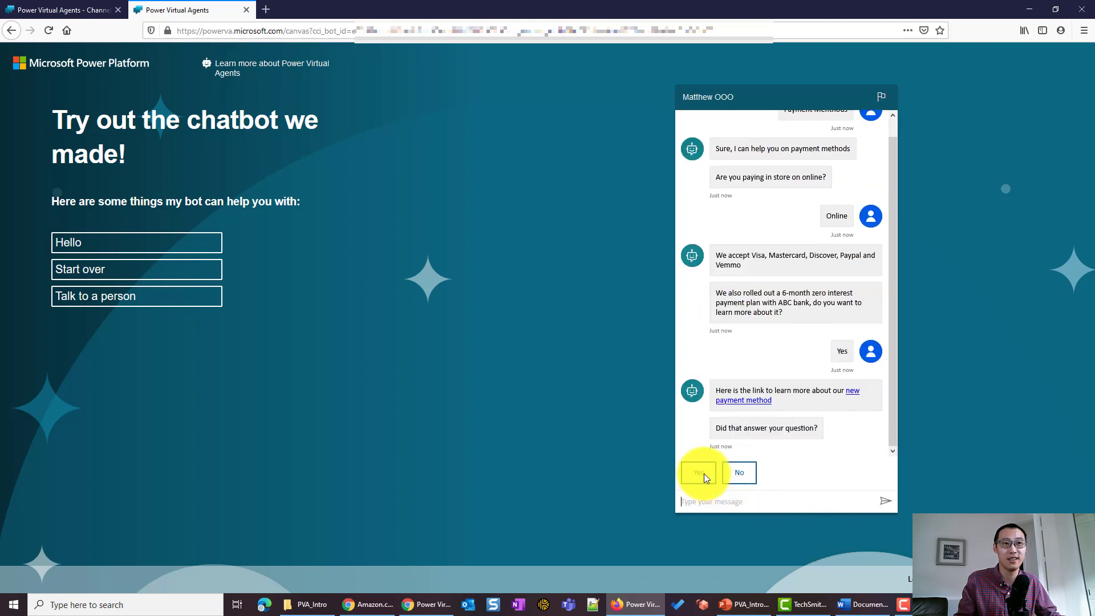
{"action": "left_click", "coordinate": [699, 472]}
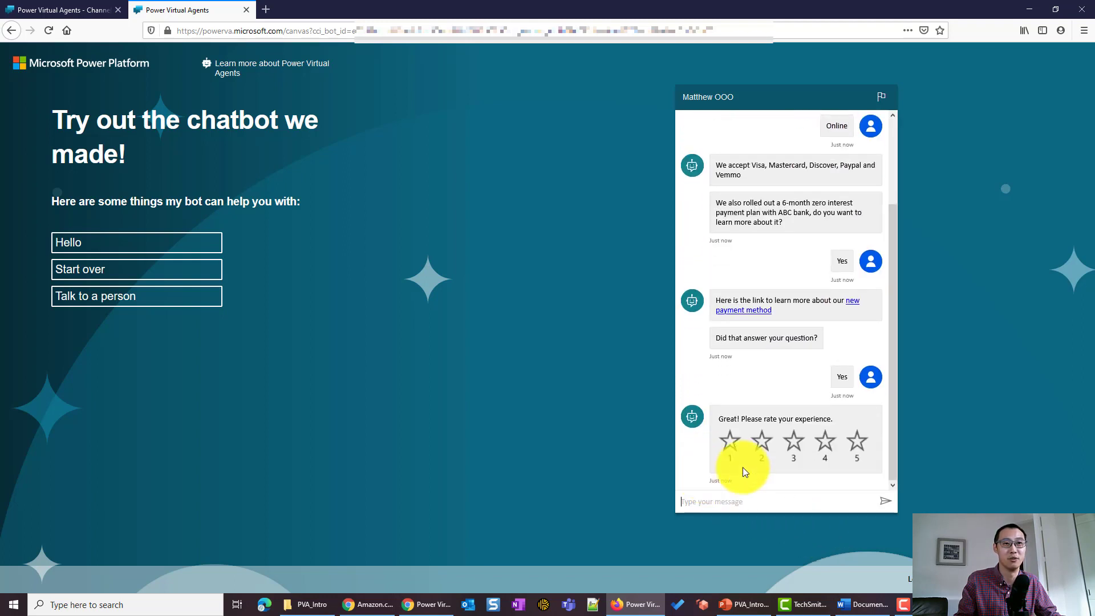
{"action": "left_click", "coordinate": [859, 439]}
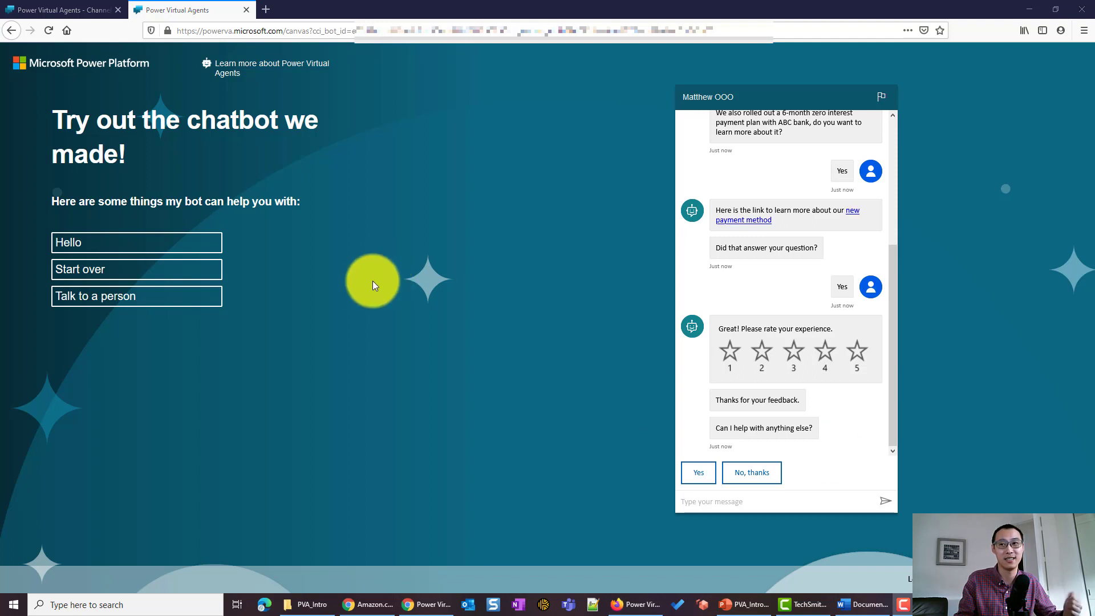
- Copy the demo website's full web address and switch to the Power Automate (Advanced) slide in PowerPoint
{"action": "left_click", "coordinate": [246, 29]}
{"action": "right_click", "coordinate": [247, 27]}
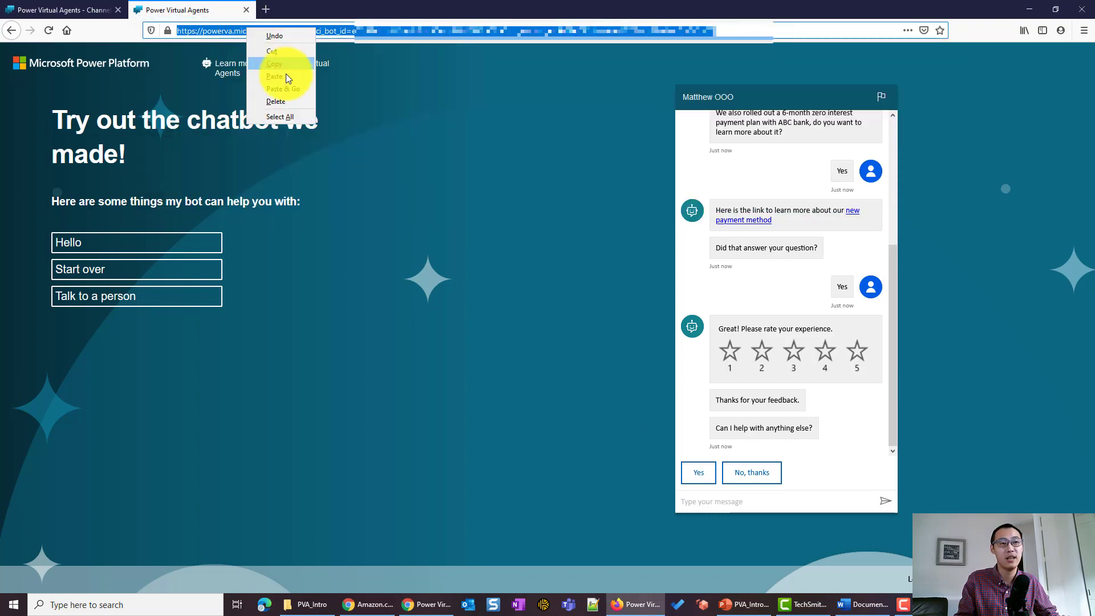
{"action": "left_click", "coordinate": [296, 66]}
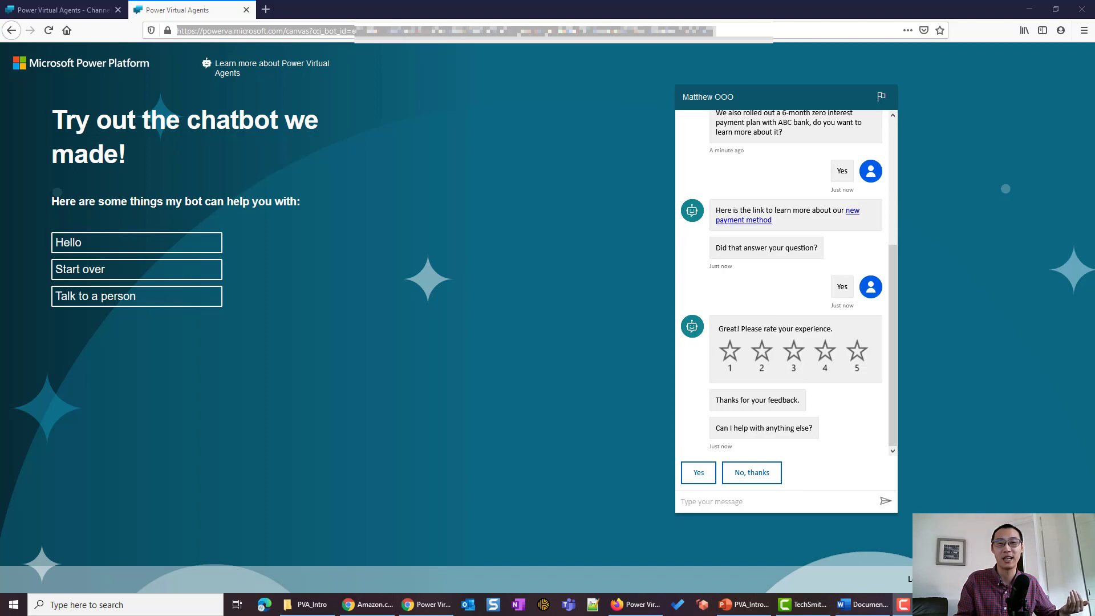
{"action": "key", "text": "alt+Tab"}
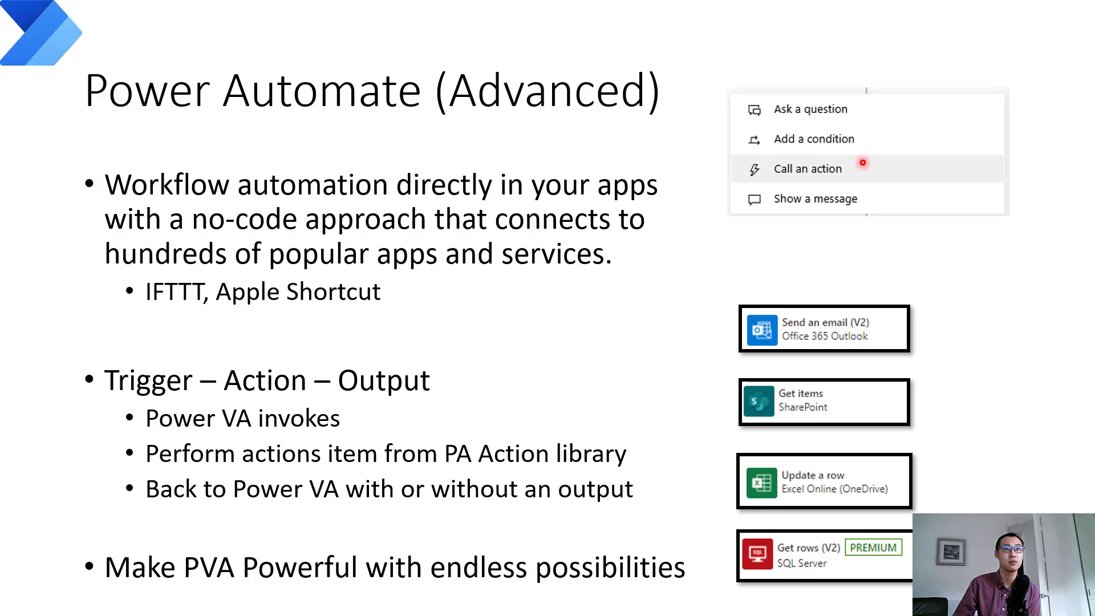